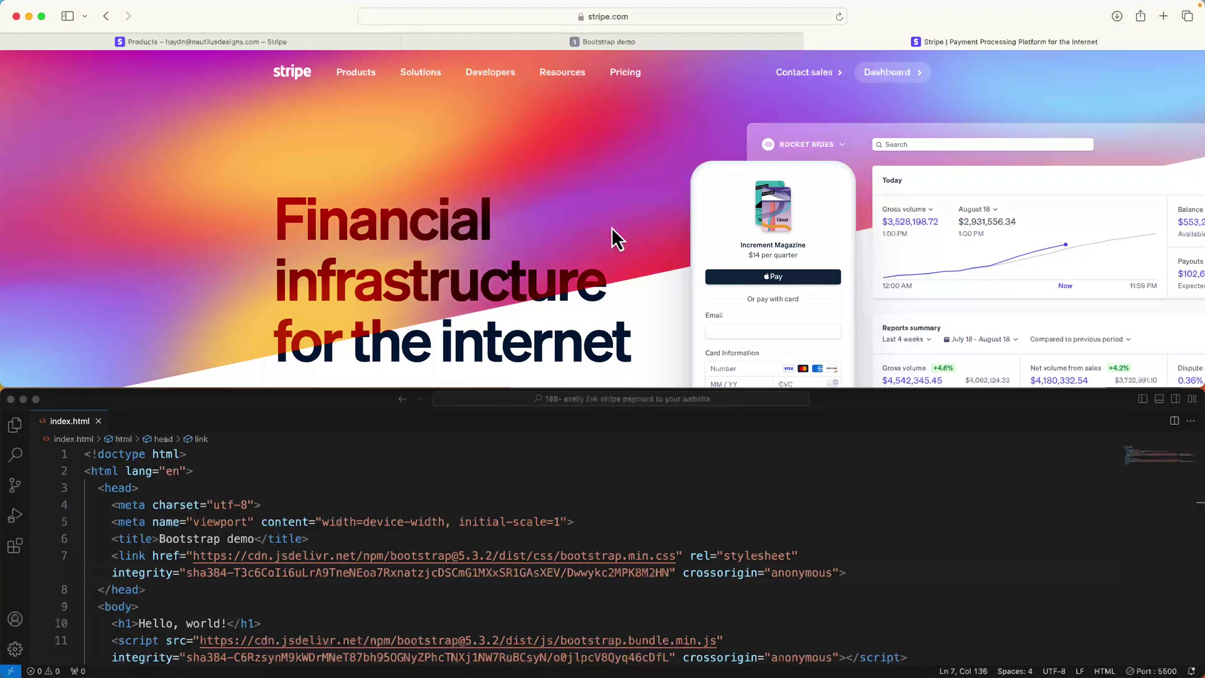
scroll(582, 280, down, 1)
scroll(600, 275, up, 1)
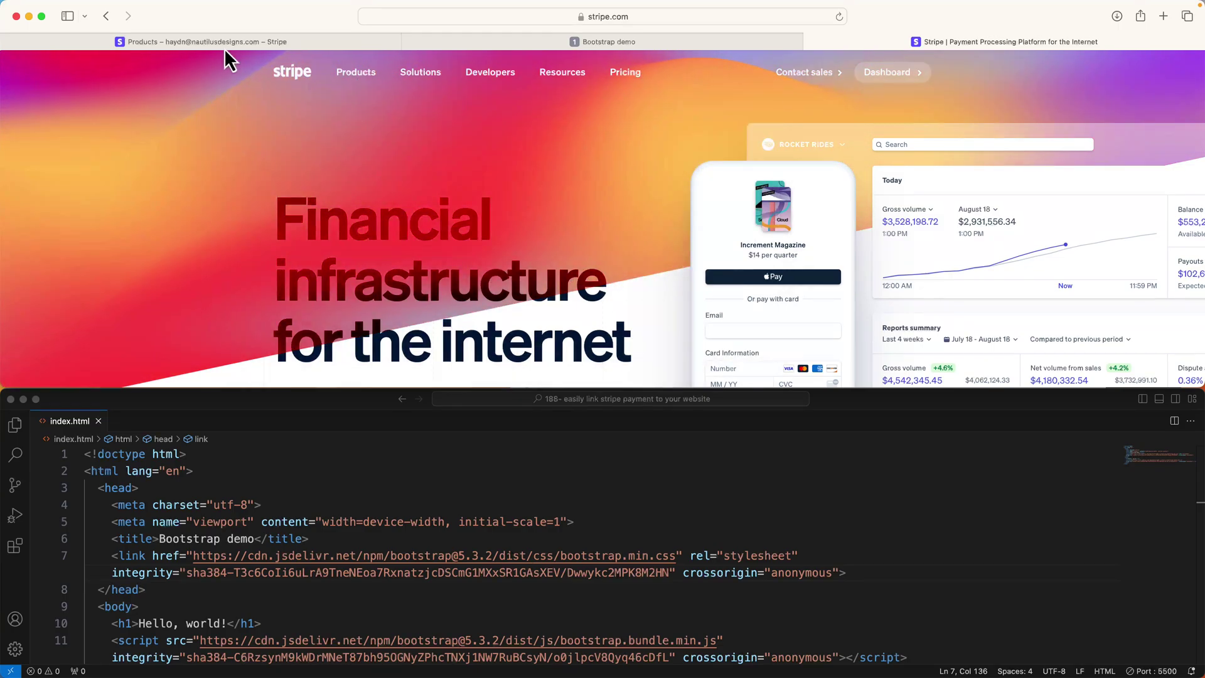
Add '!!' to the Hello, world! heading in index.html and save to confirm the page reloads
click(516, 49)
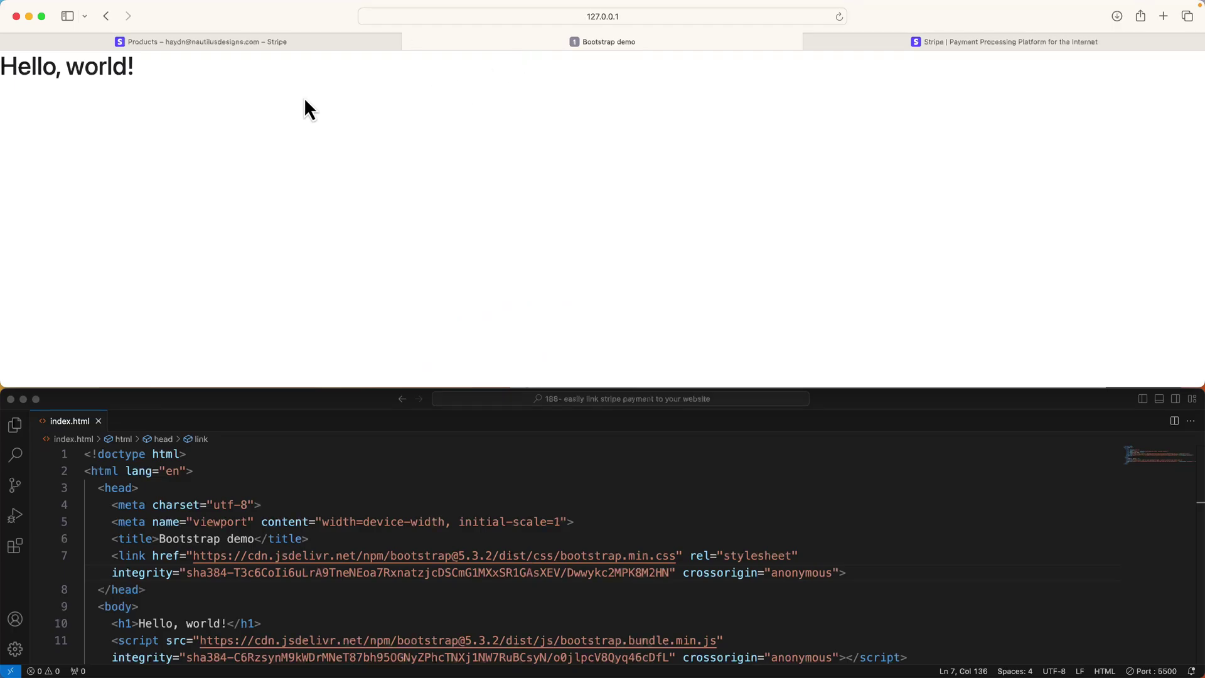
click(223, 523)
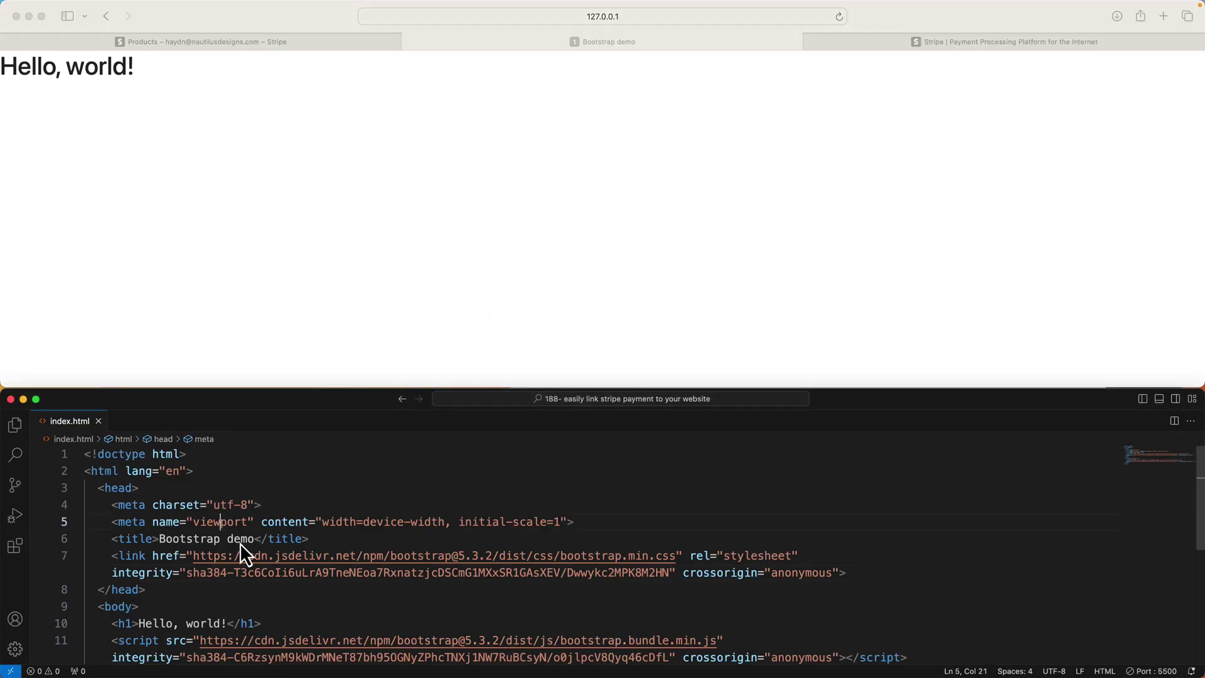
click(248, 542)
scroll(246, 536, down, 2)
scroll(246, 536, down, 2)
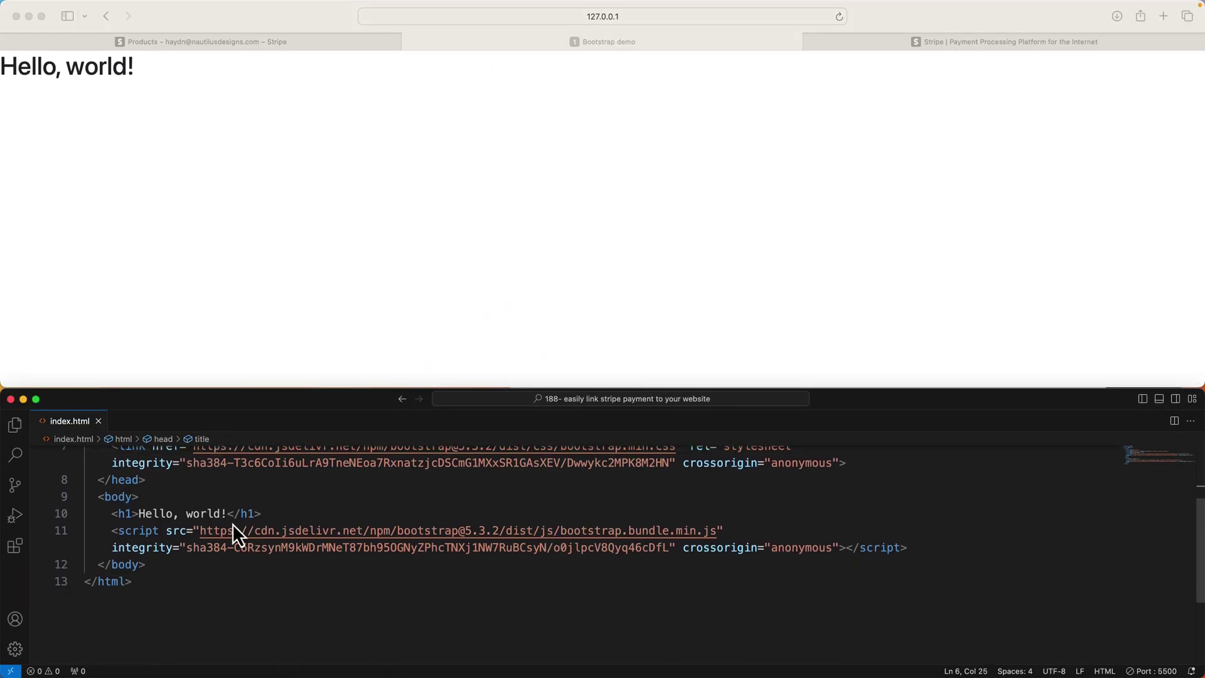
click(235, 515)
text(!!)
key(super+s)
Remove the exclamation marks, save the restored heading, and return to the browser
key(BackSpace)
key(BackSpace)
key(super+s)
click(242, 139)
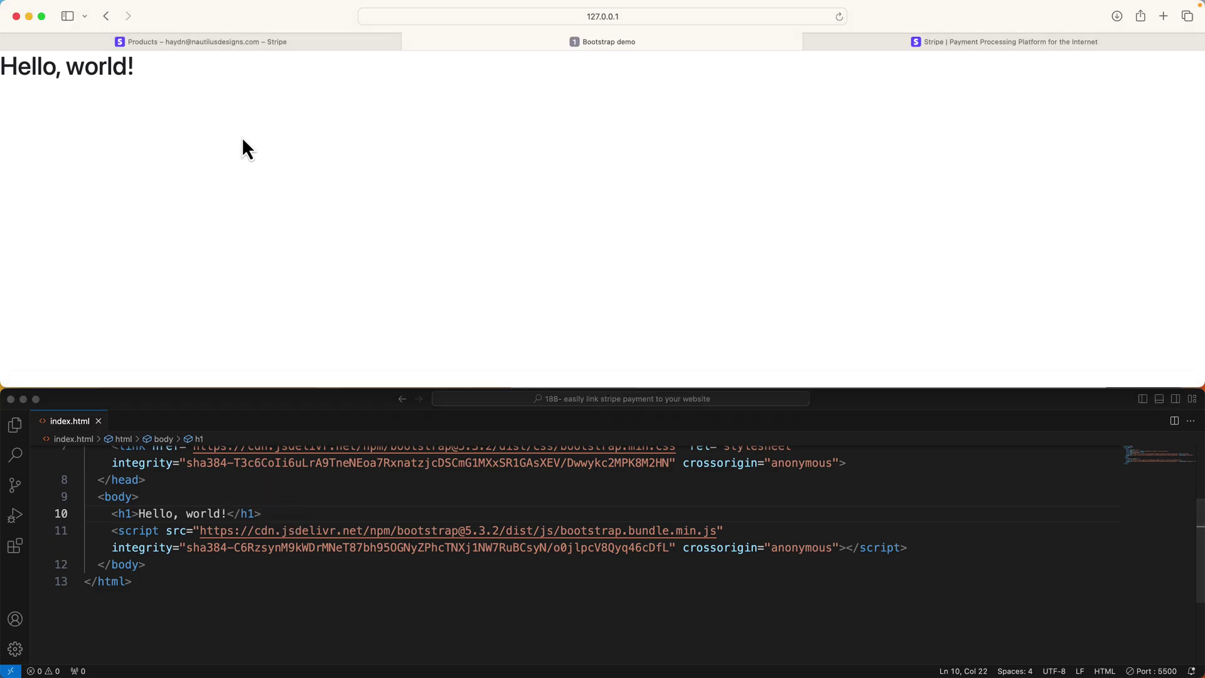
Start a new Stripe product named My Cool T-shirt
click(274, 47)
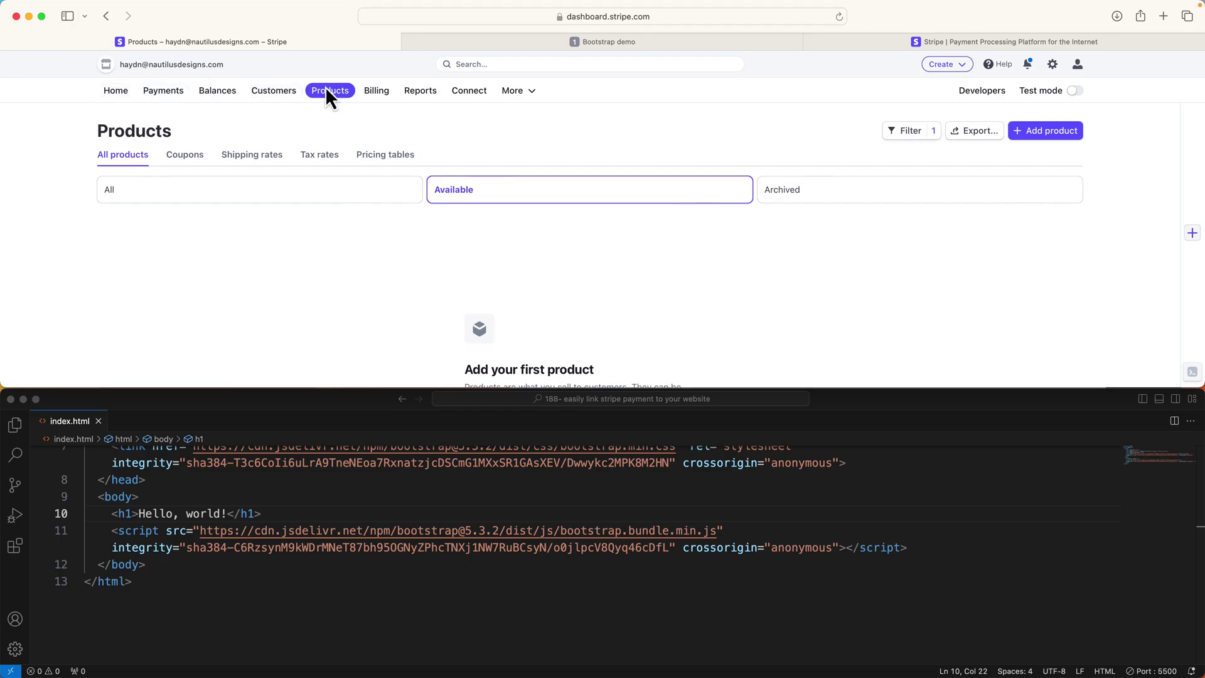
click(1047, 138)
click(497, 206)
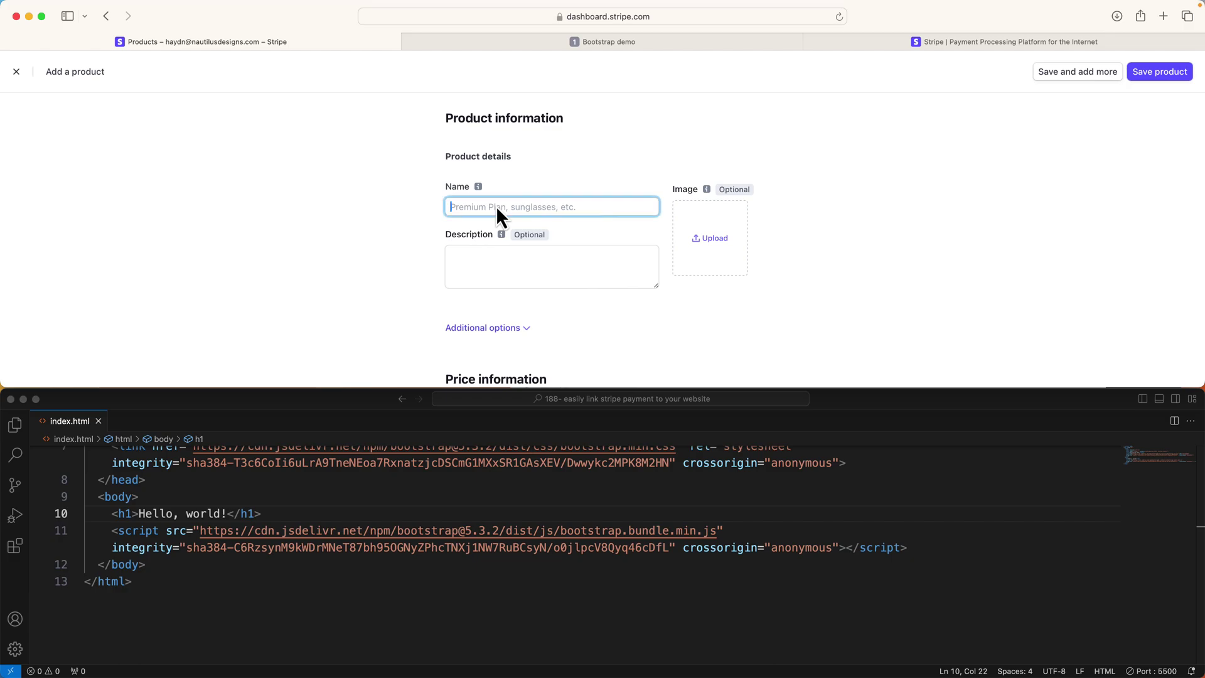
text(My Cool T-shirt)
scroll(513, 217, down, 2)
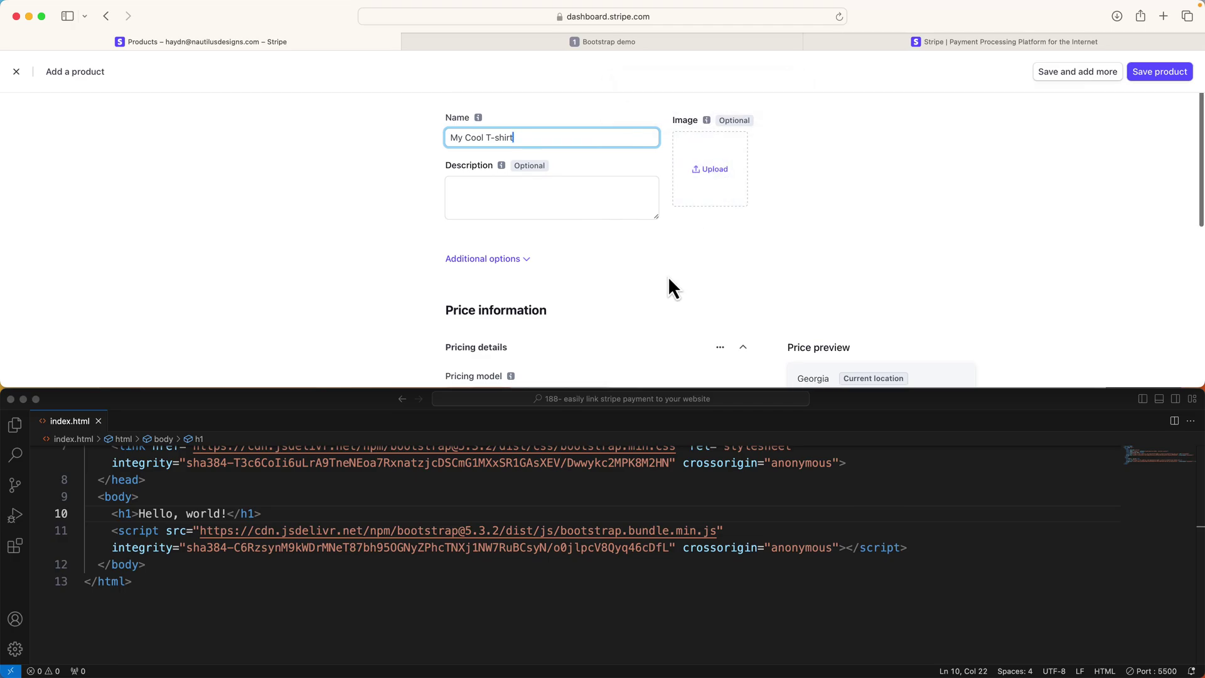
scroll(668, 276, down, 3)
scroll(668, 277, down, 2)
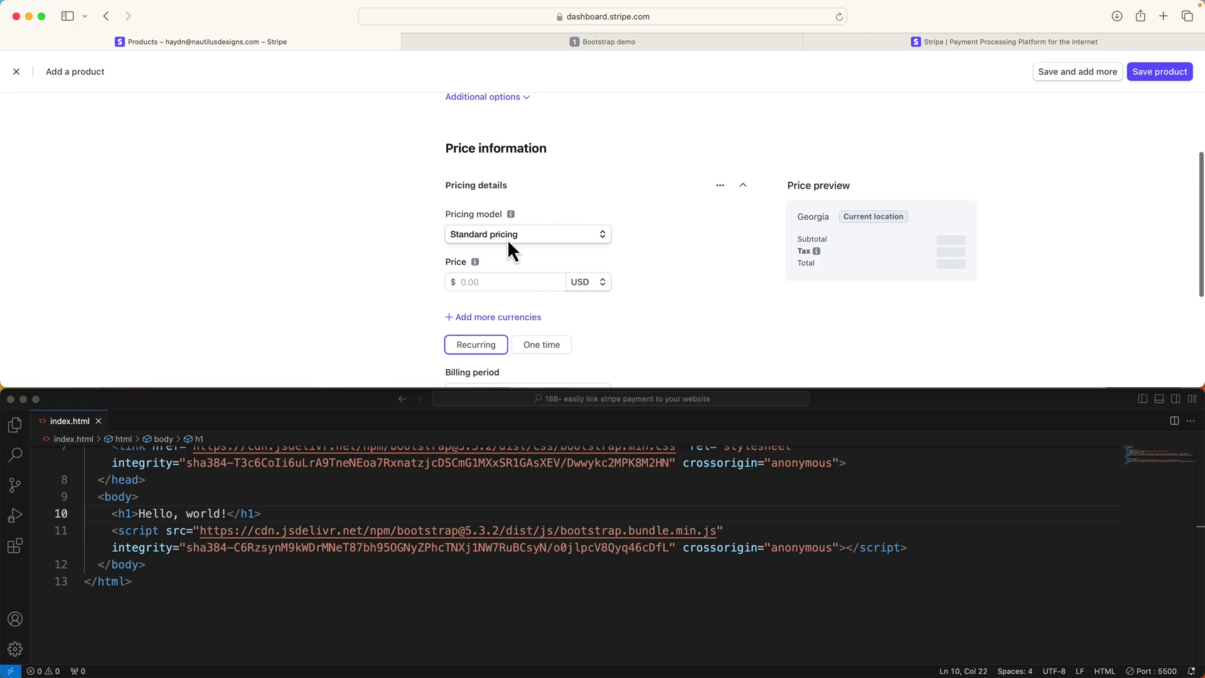
Give it a one-time price of $99.00 USD and save the product
click(531, 286)
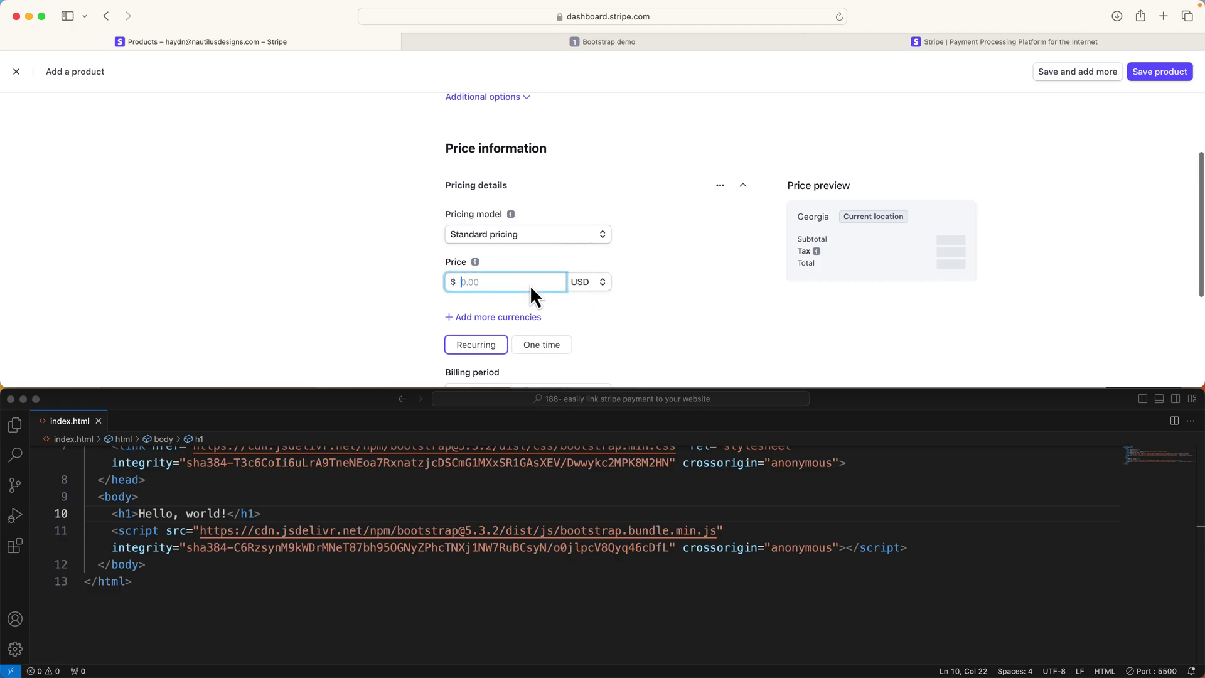
text(99)
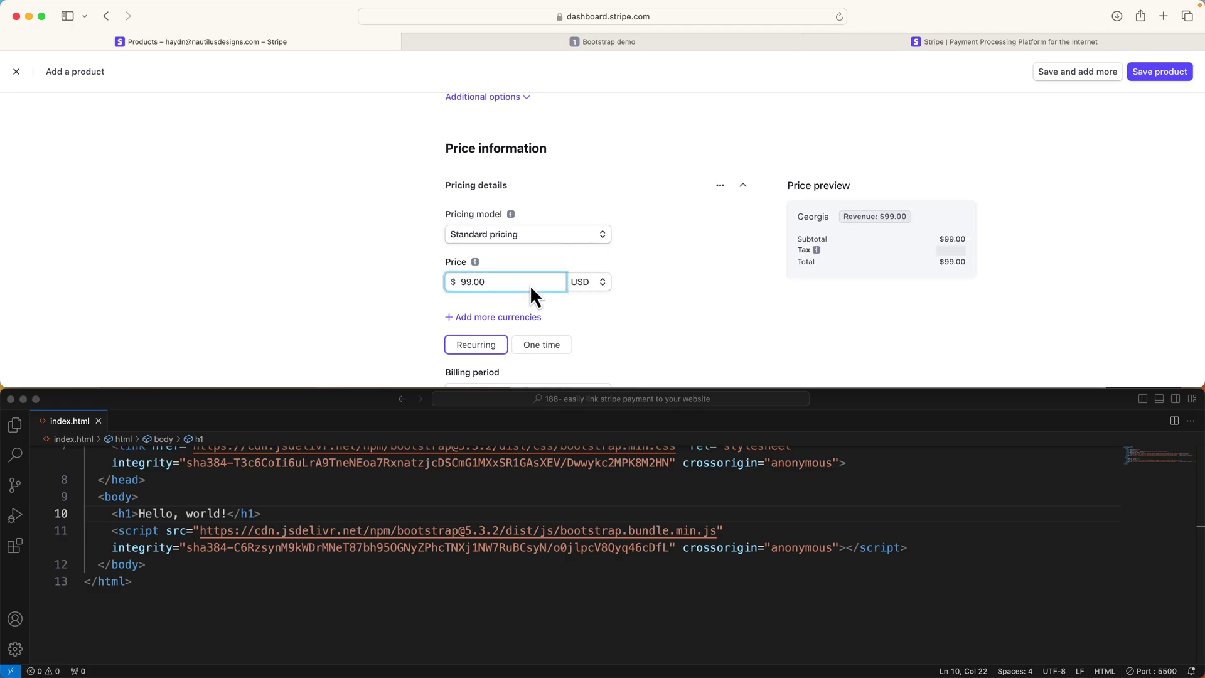
click(378, 275)
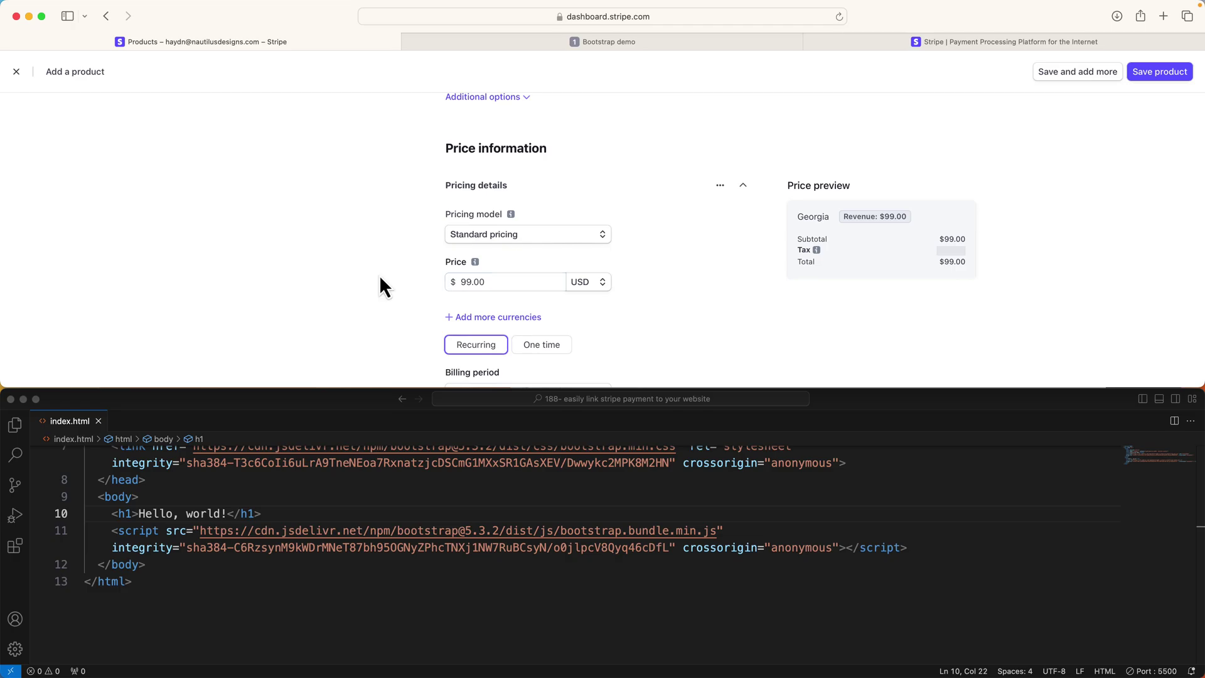
scroll(380, 276, down, 2)
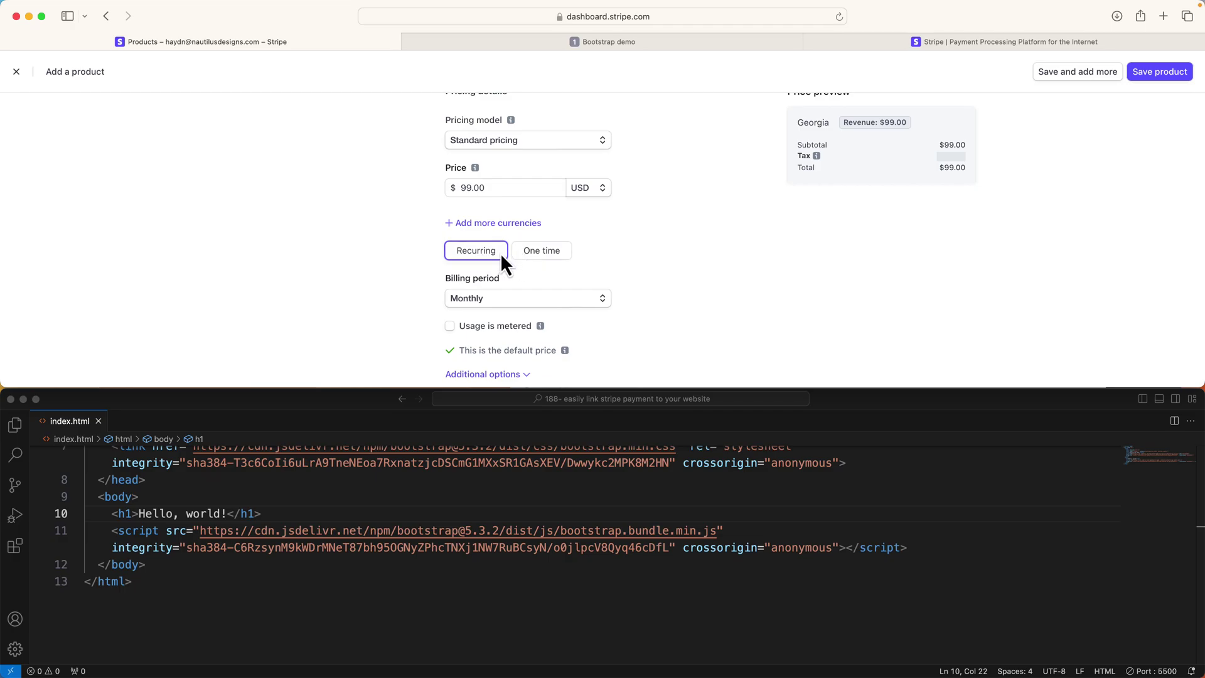
click(533, 251)
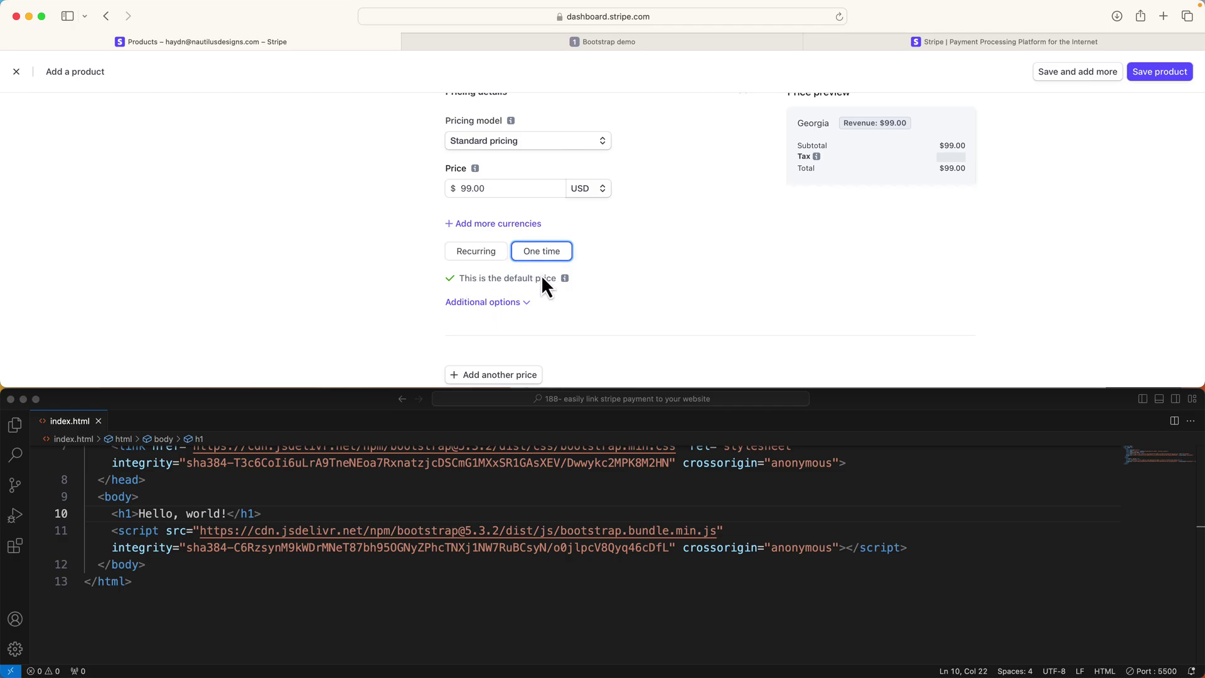
scroll(526, 281, down, 2)
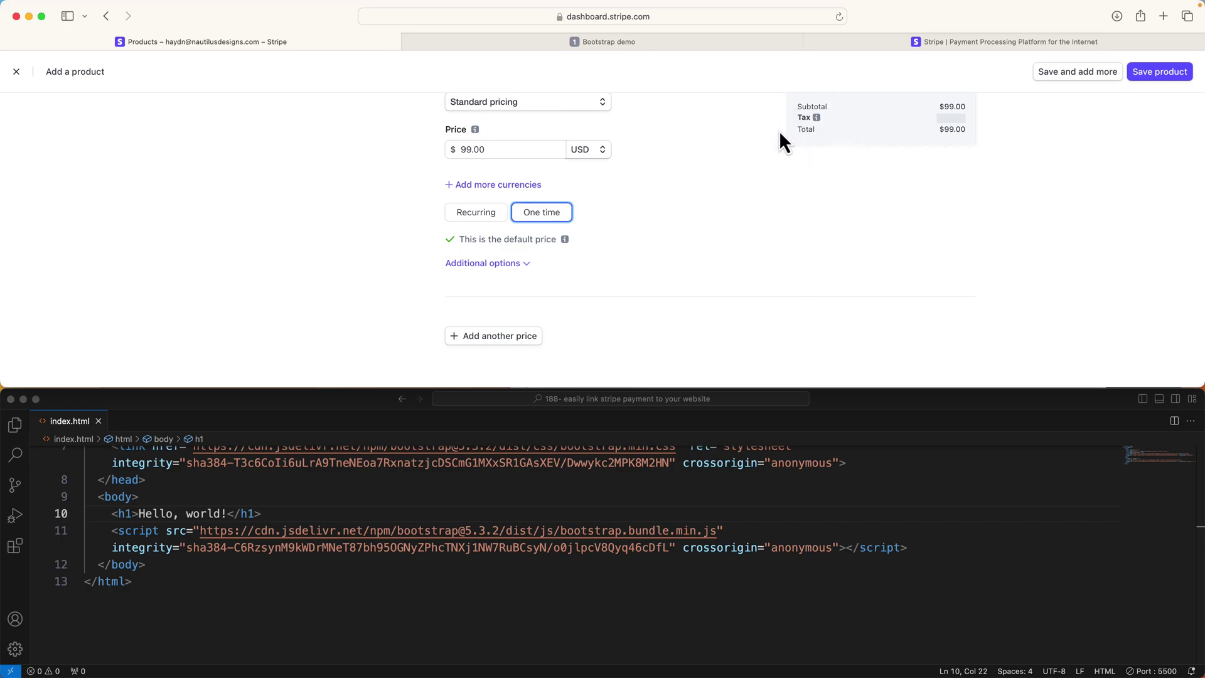
click(1165, 72)
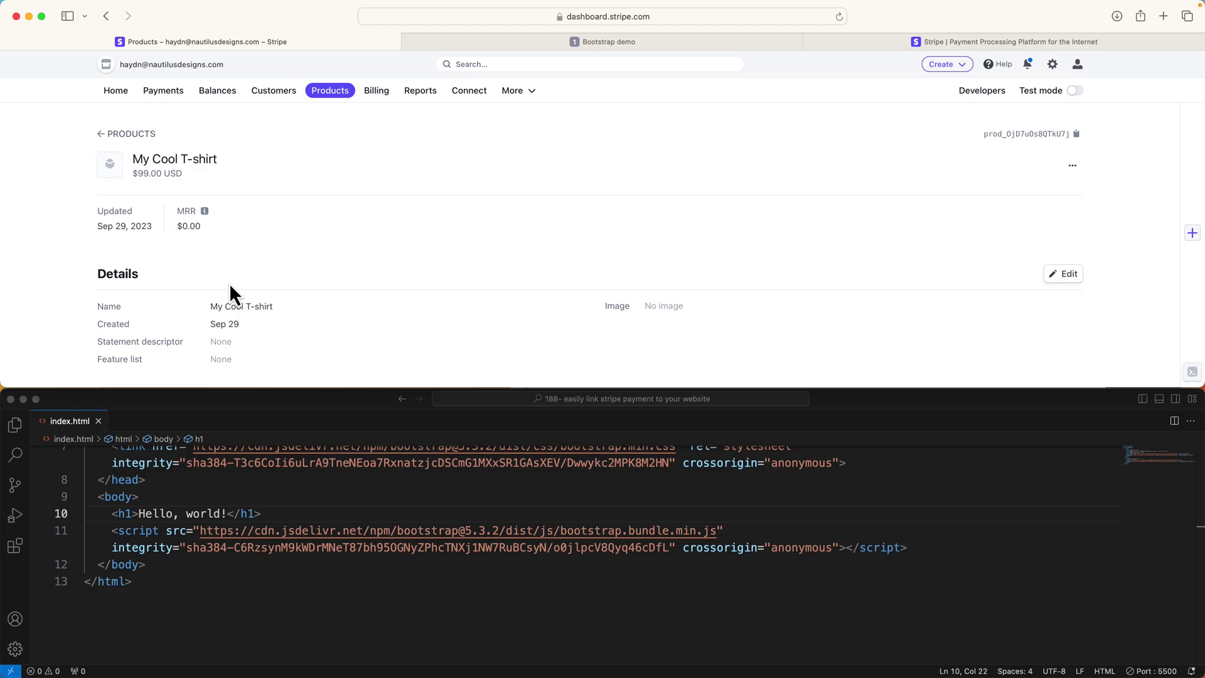
From the My Cool T-shirt product page, show the More overview of Stripe products and features
click(496, 41)
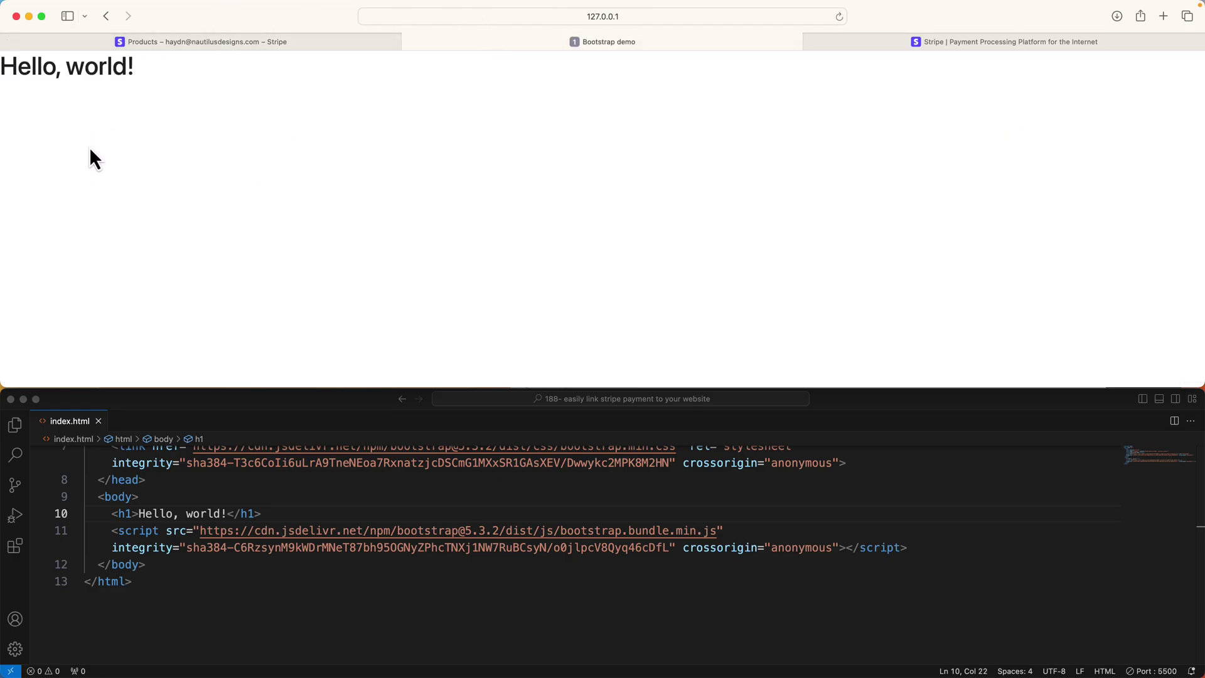
click(208, 43)
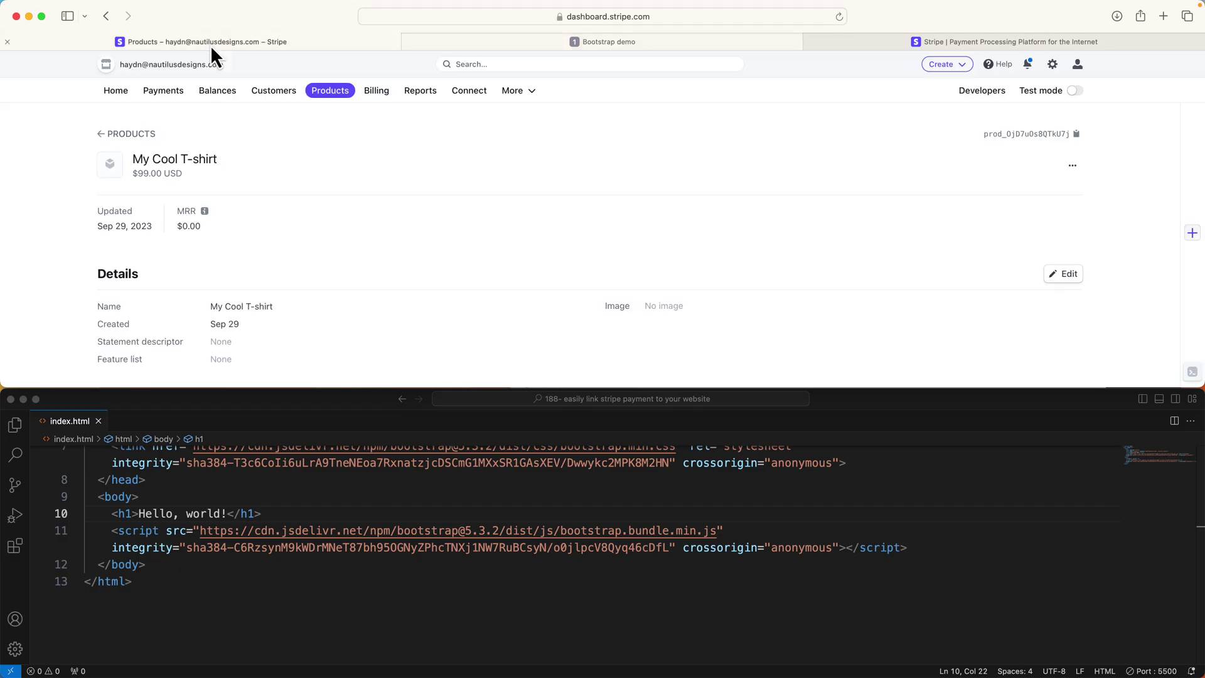
click(520, 94)
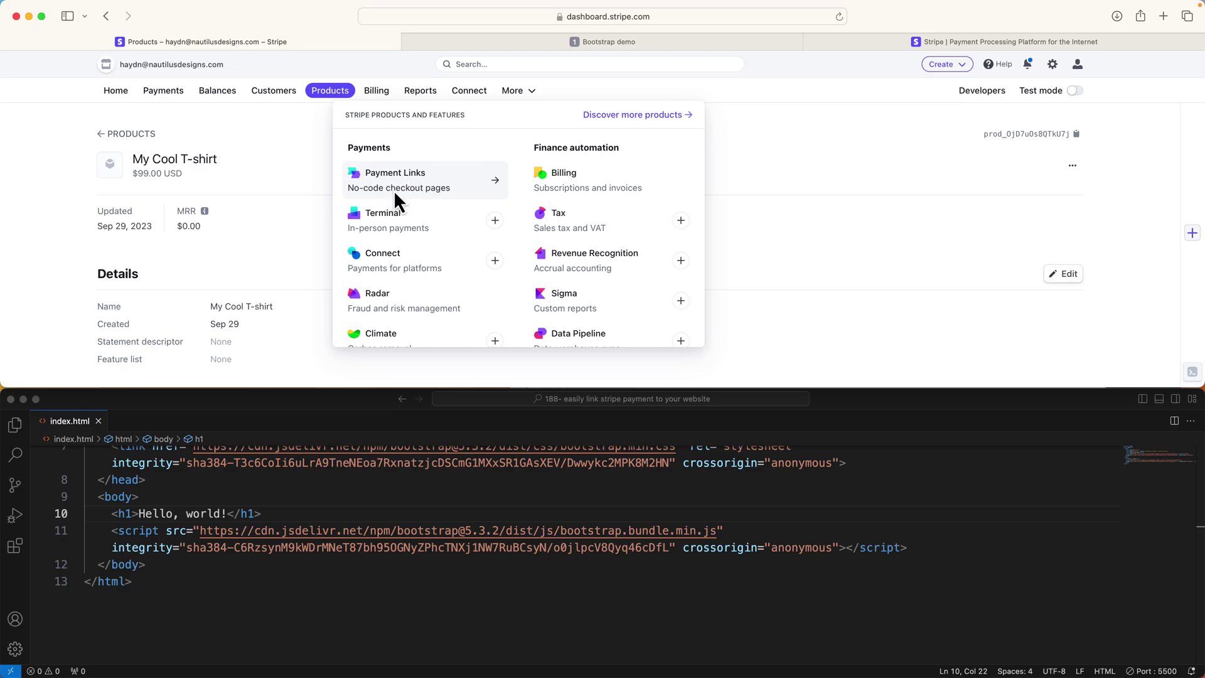
Begin a new payment link using the $99.00 USD price of My Cool T-shirt
click(393, 190)
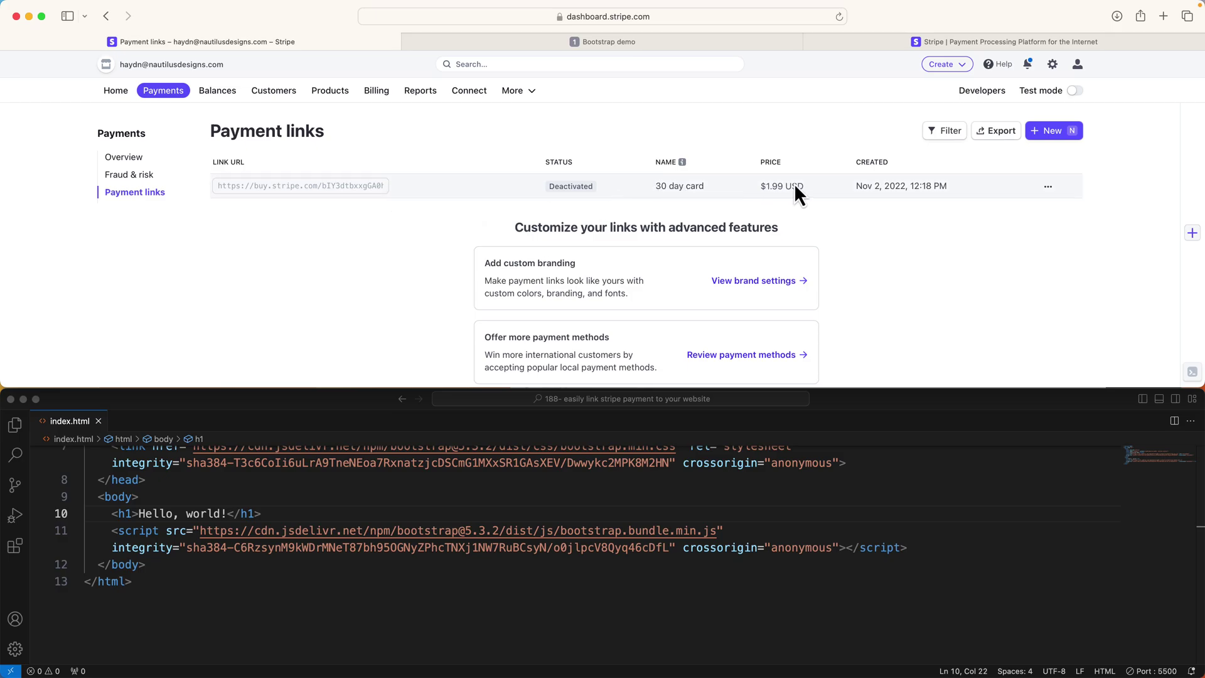
click(1047, 131)
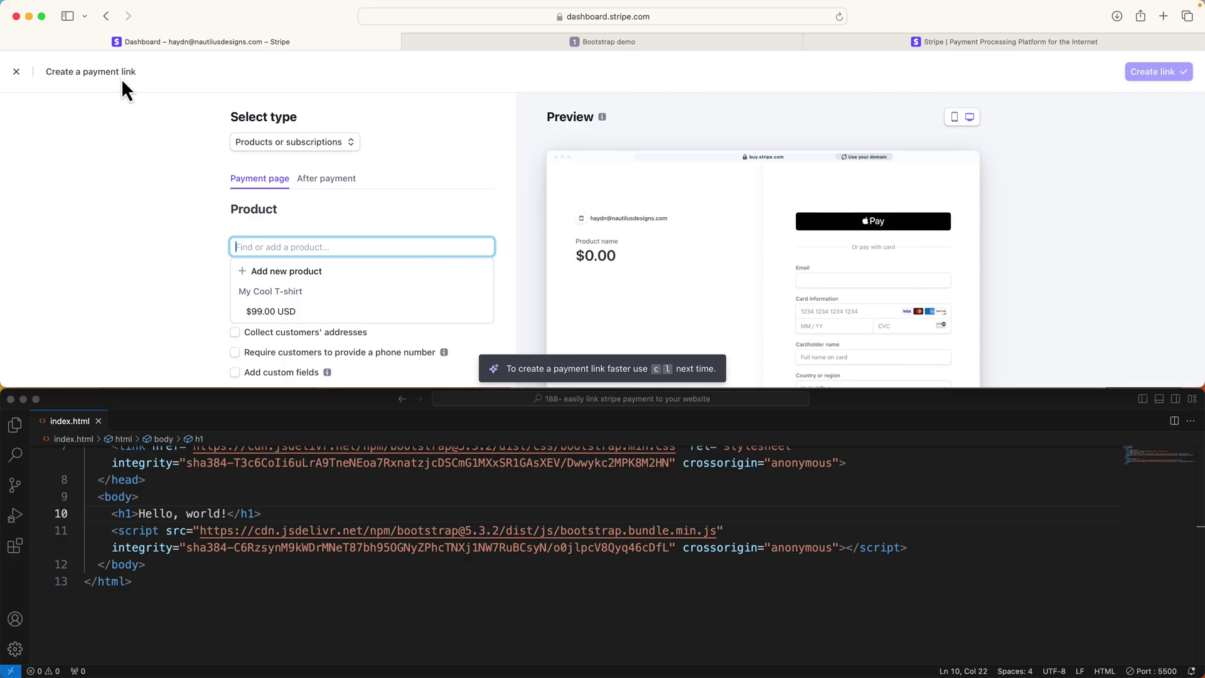
scroll(170, 207, down, 2)
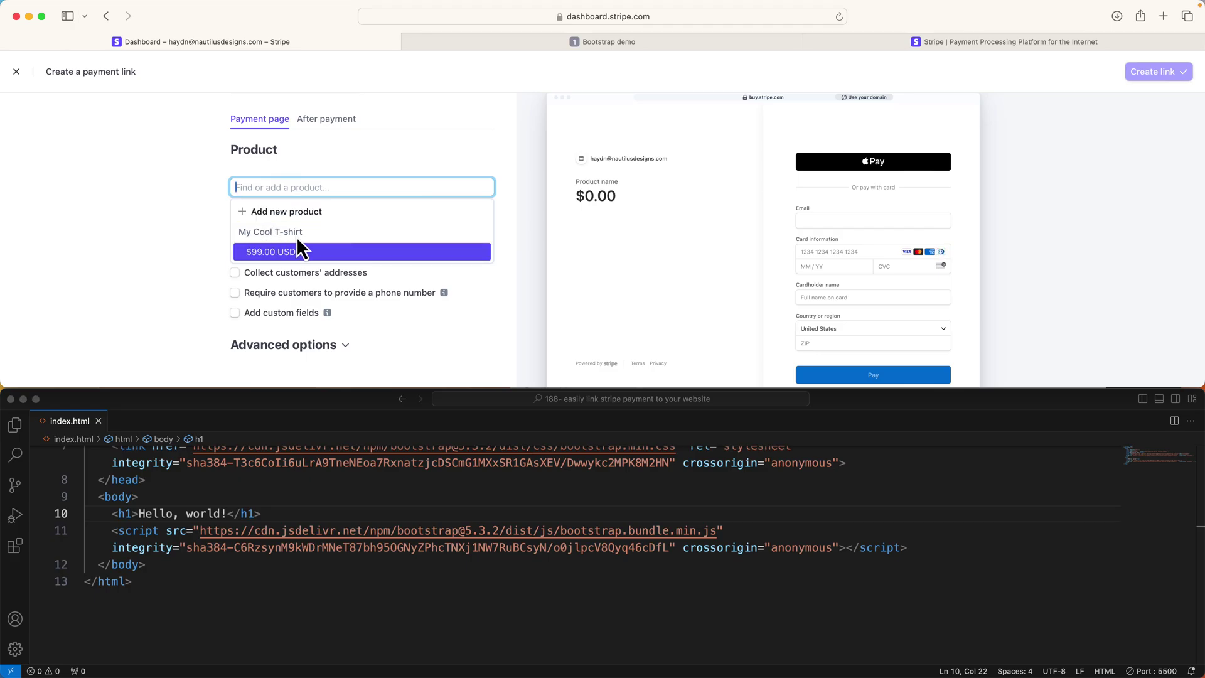
click(283, 258)
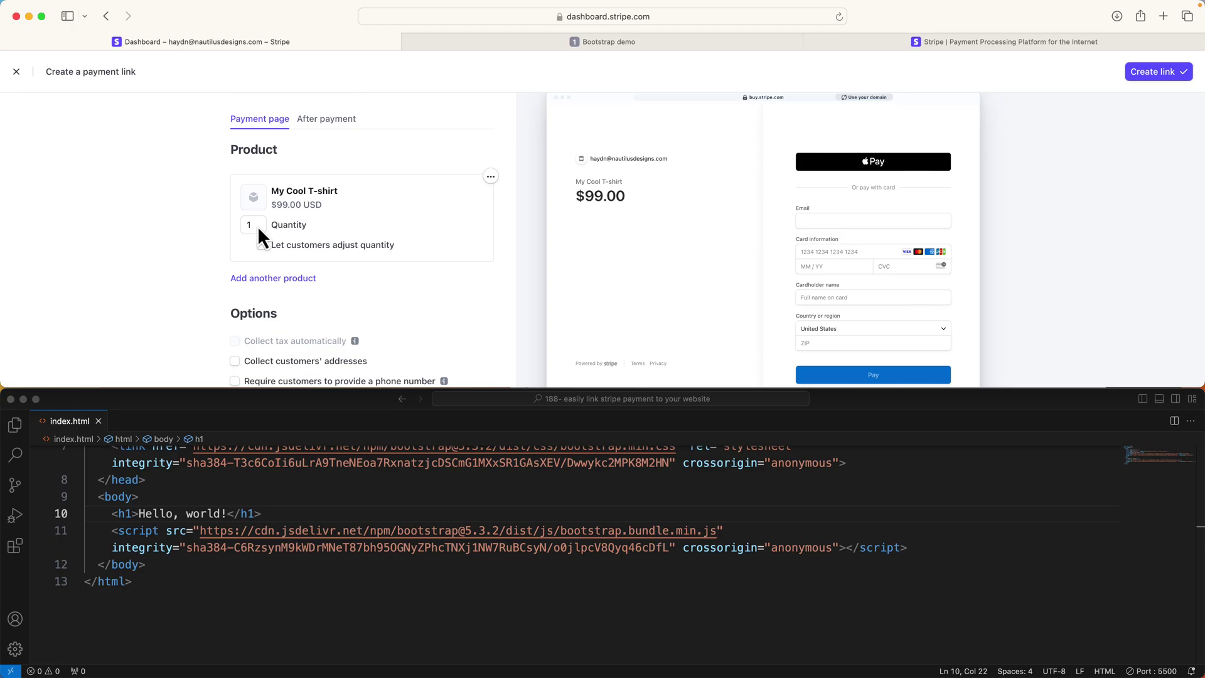
Let customers adjust quantity between 0 and 99 and reveal the advanced options
click(262, 247)
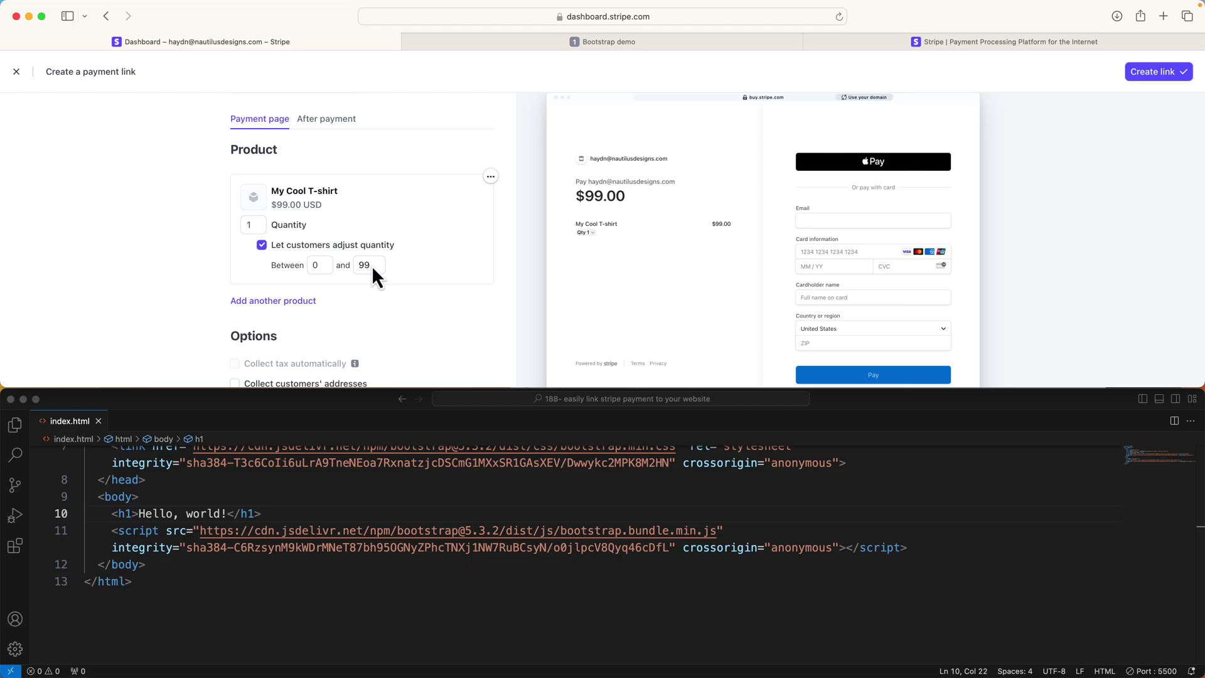
scroll(368, 269, down, 3)
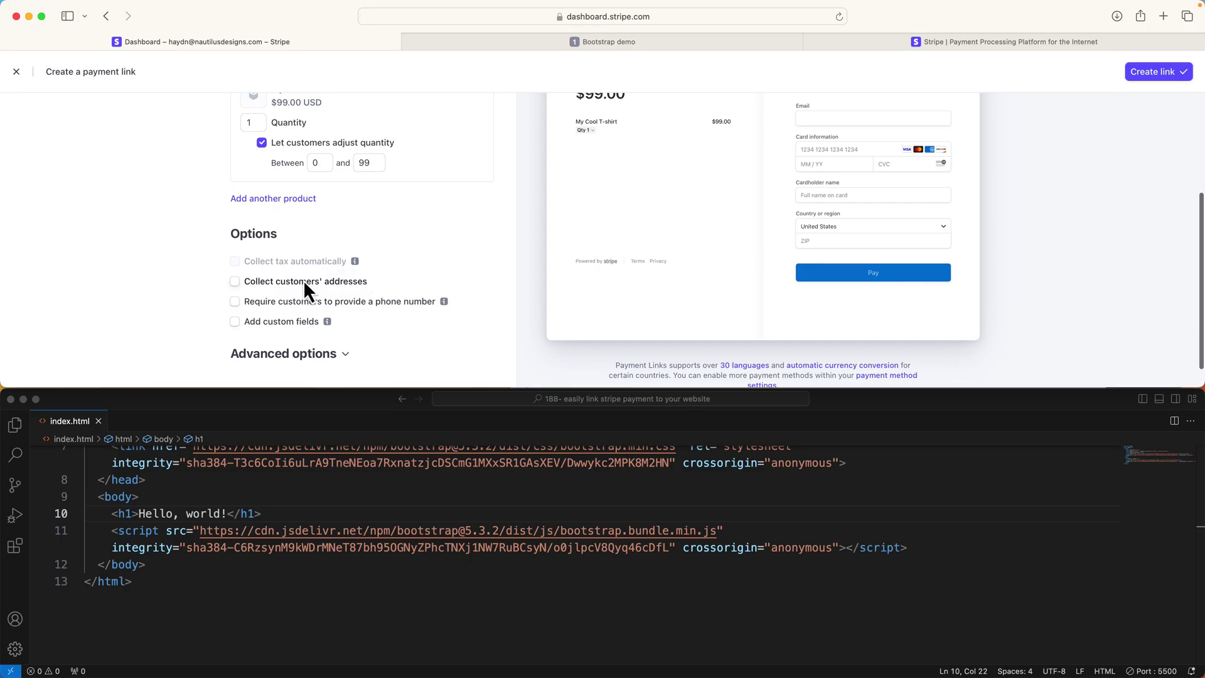
scroll(318, 324, down, 1)
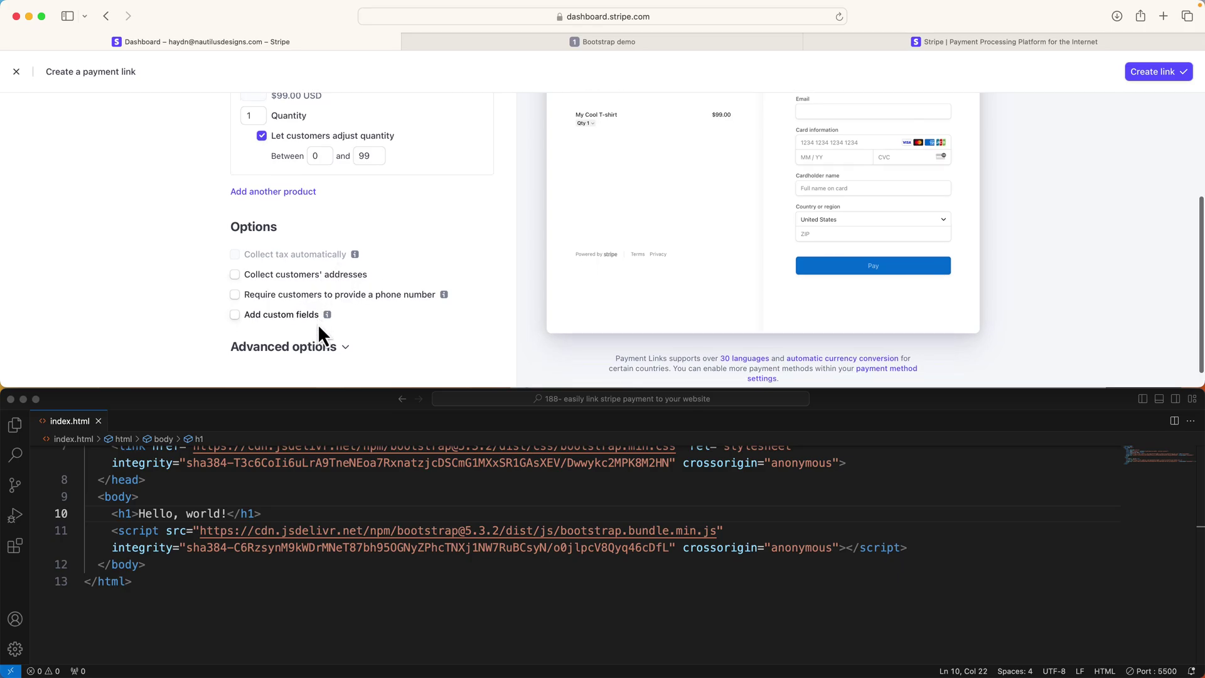
click(331, 324)
scroll(340, 307, down, 2)
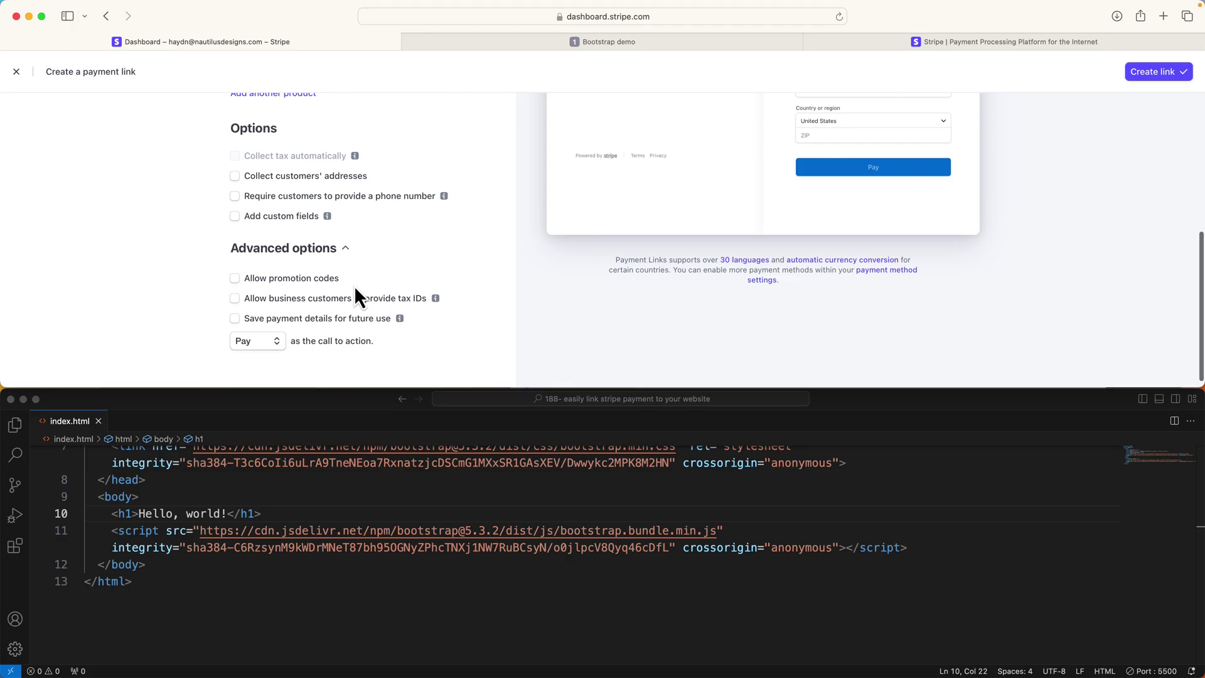
scroll(354, 285, up, 2)
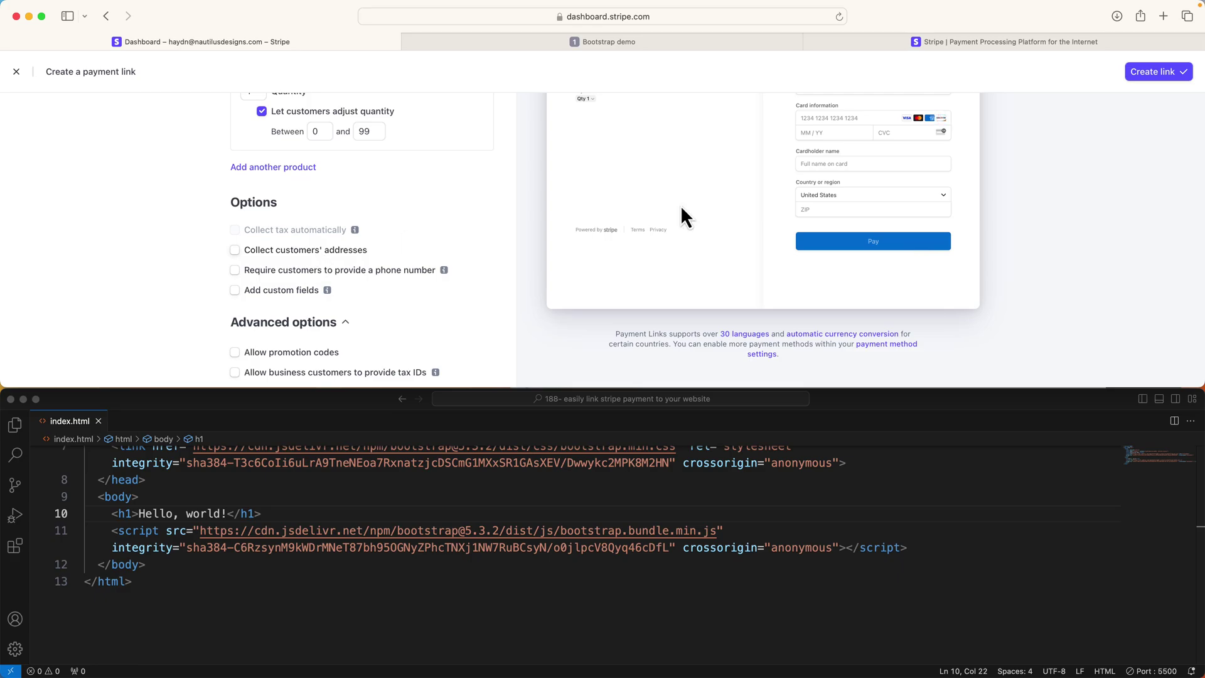
scroll(696, 217, up, 3)
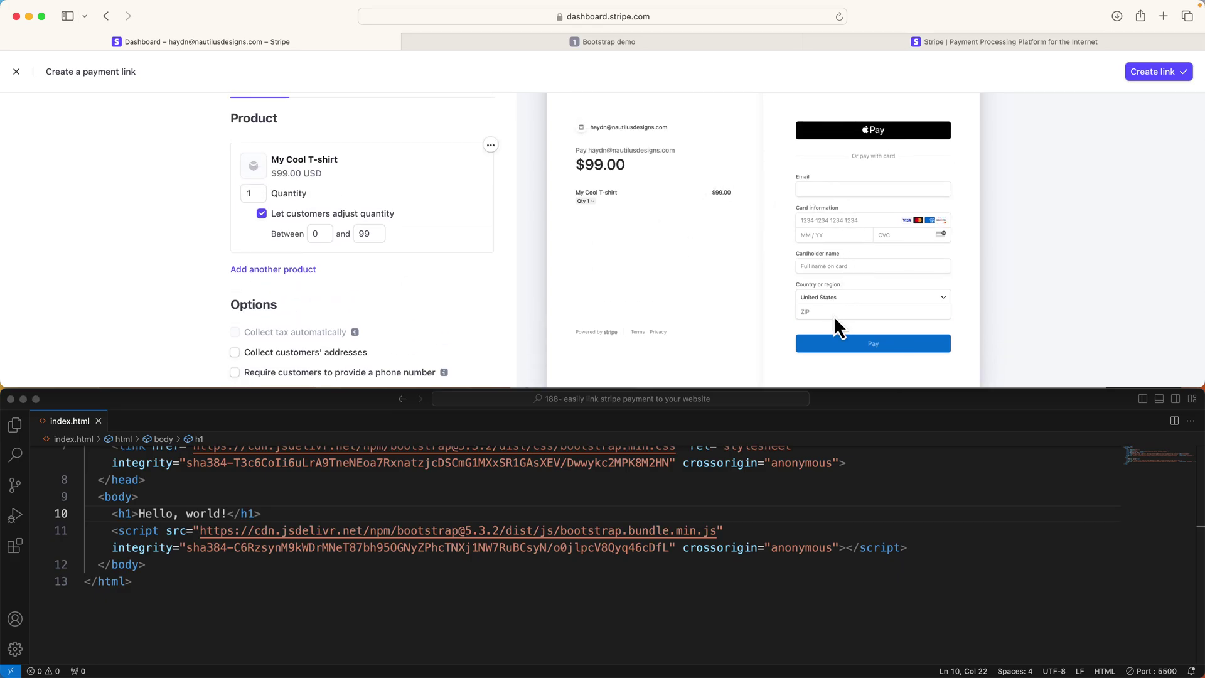
scroll(566, 297, down, 4)
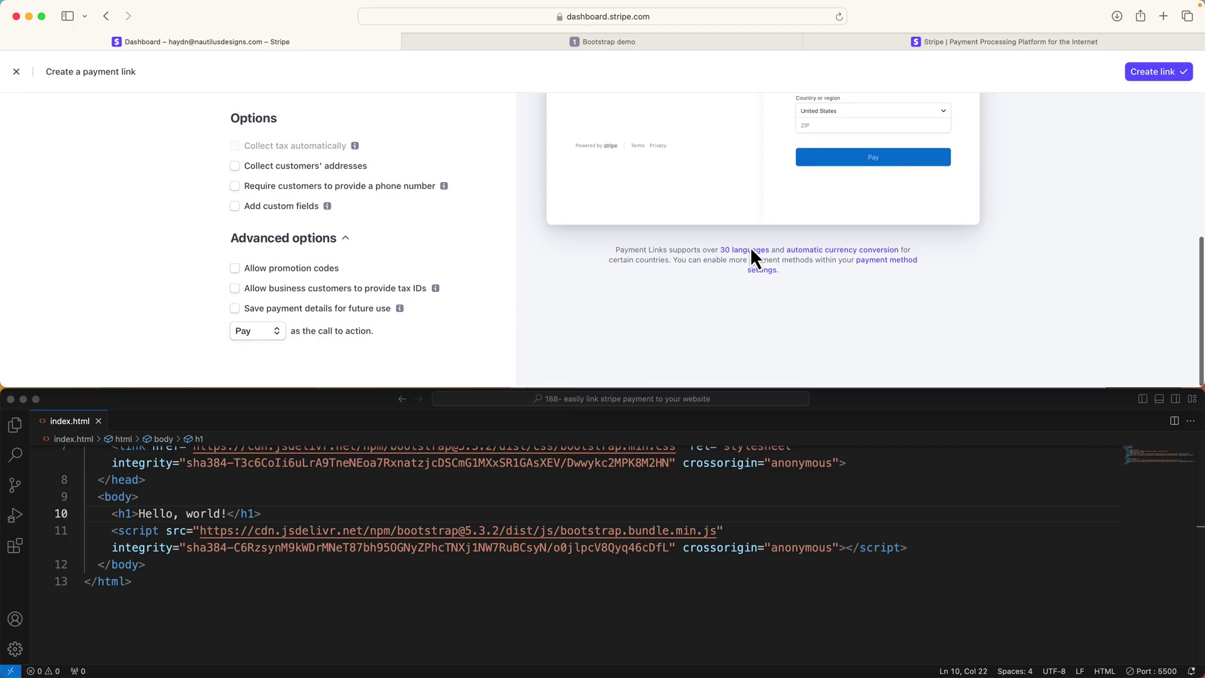
Create the payment link and view its scan-to-pay QR code
click(1154, 73)
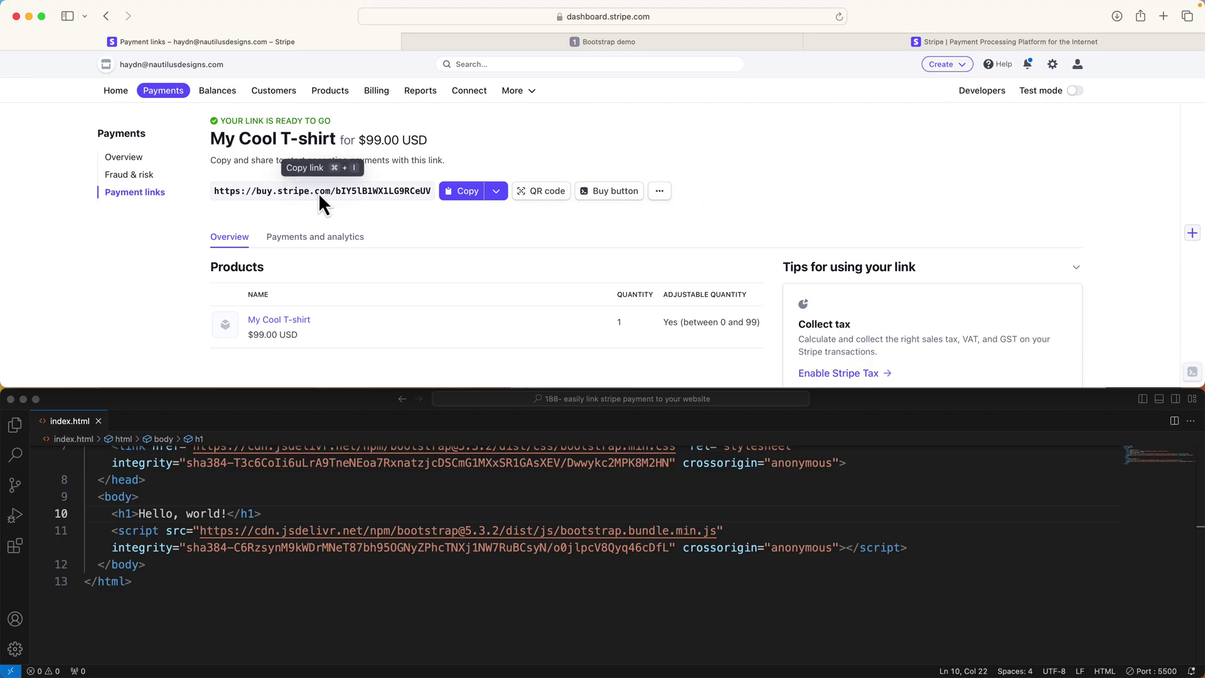
click(541, 197)
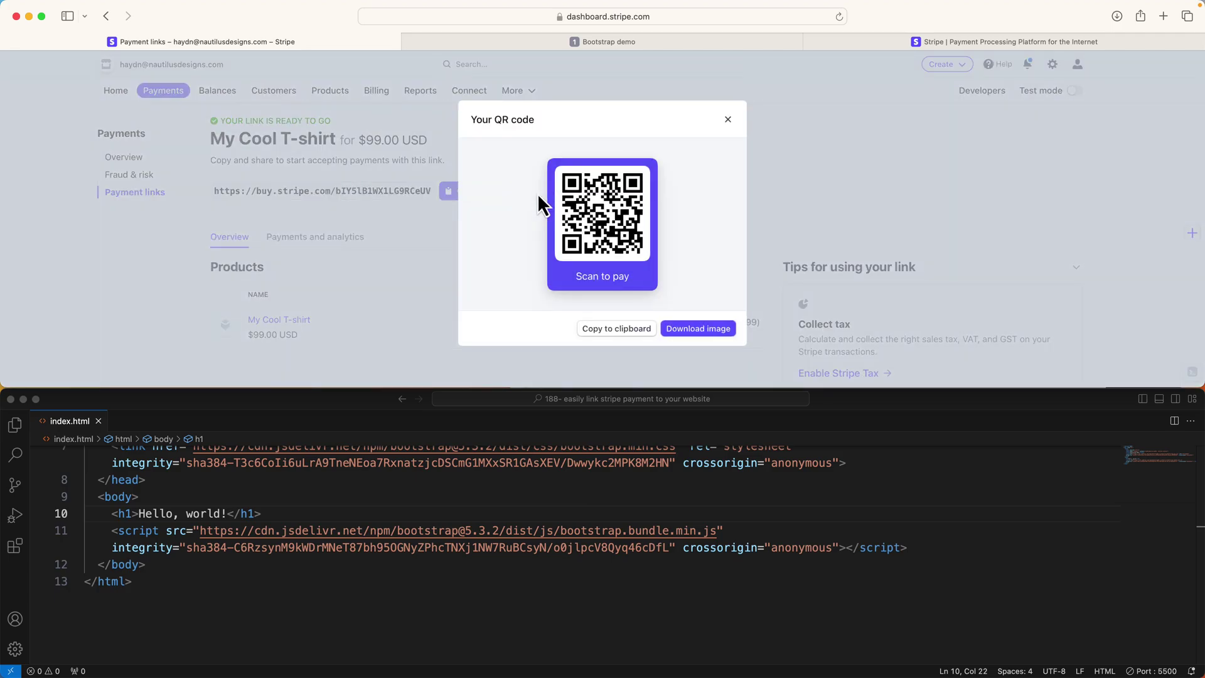
Copy the payment link URL and add an empty paragraph below the Hello, world! heading
click(728, 120)
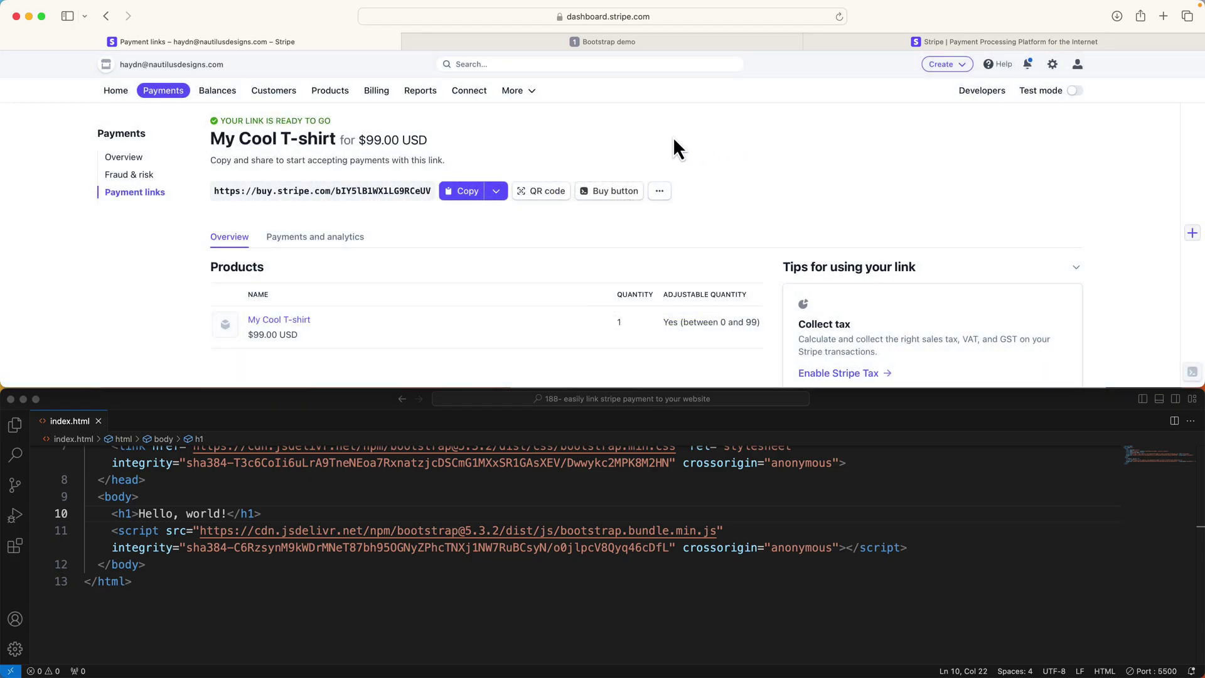
click(458, 191)
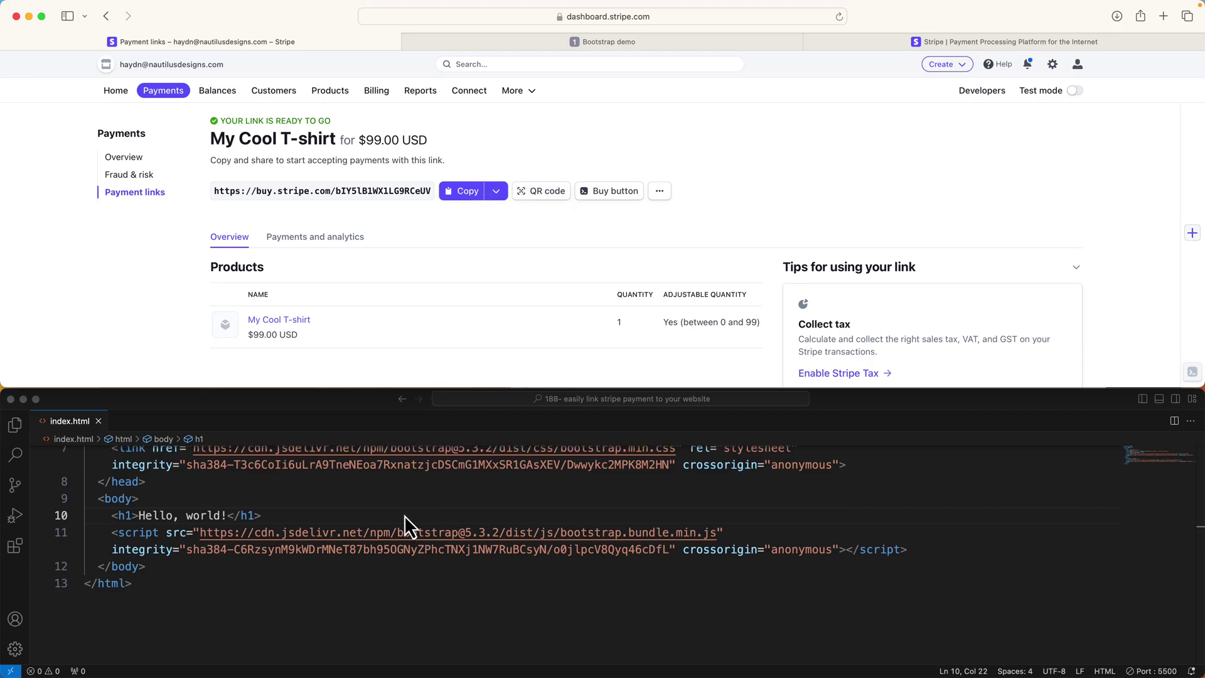
scroll(404, 517, up, 5)
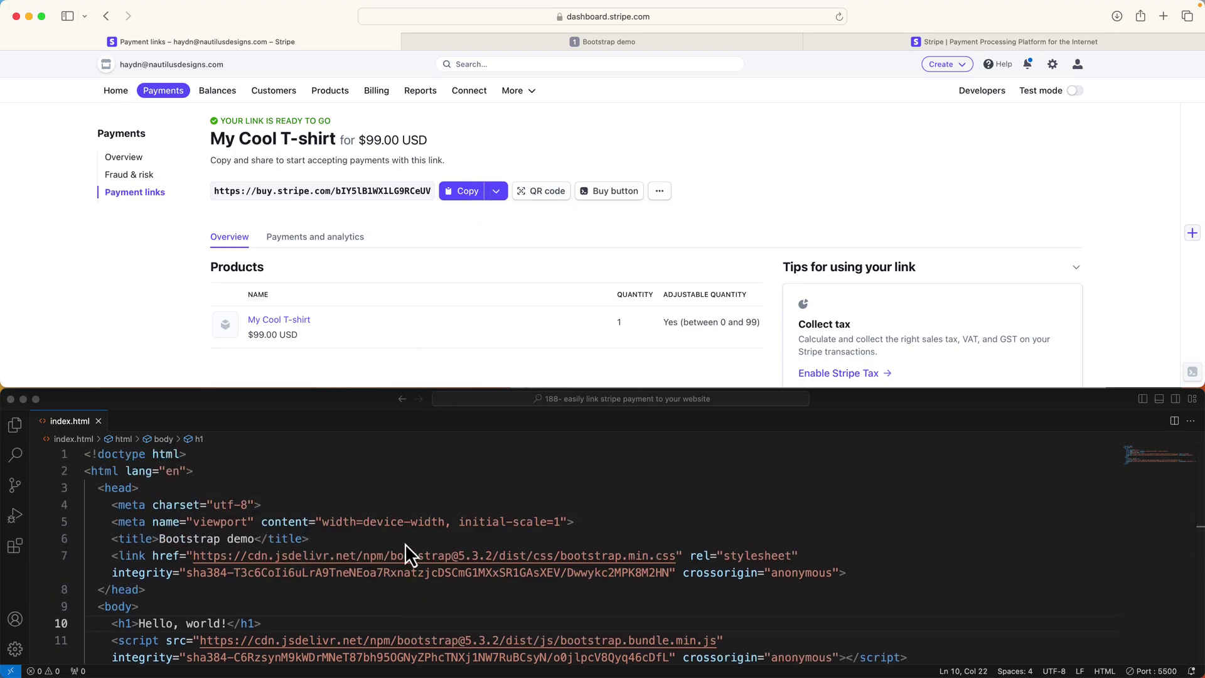
scroll(405, 543, down, 5)
click(288, 509)
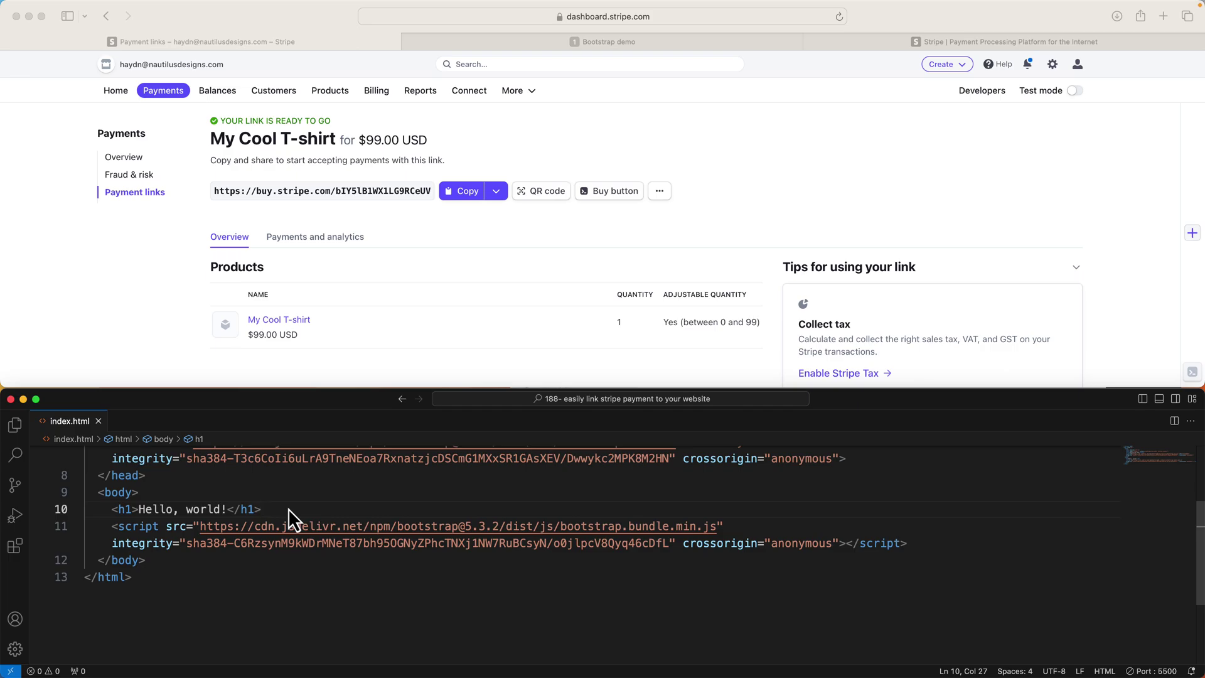
key(Return)
text(<>)
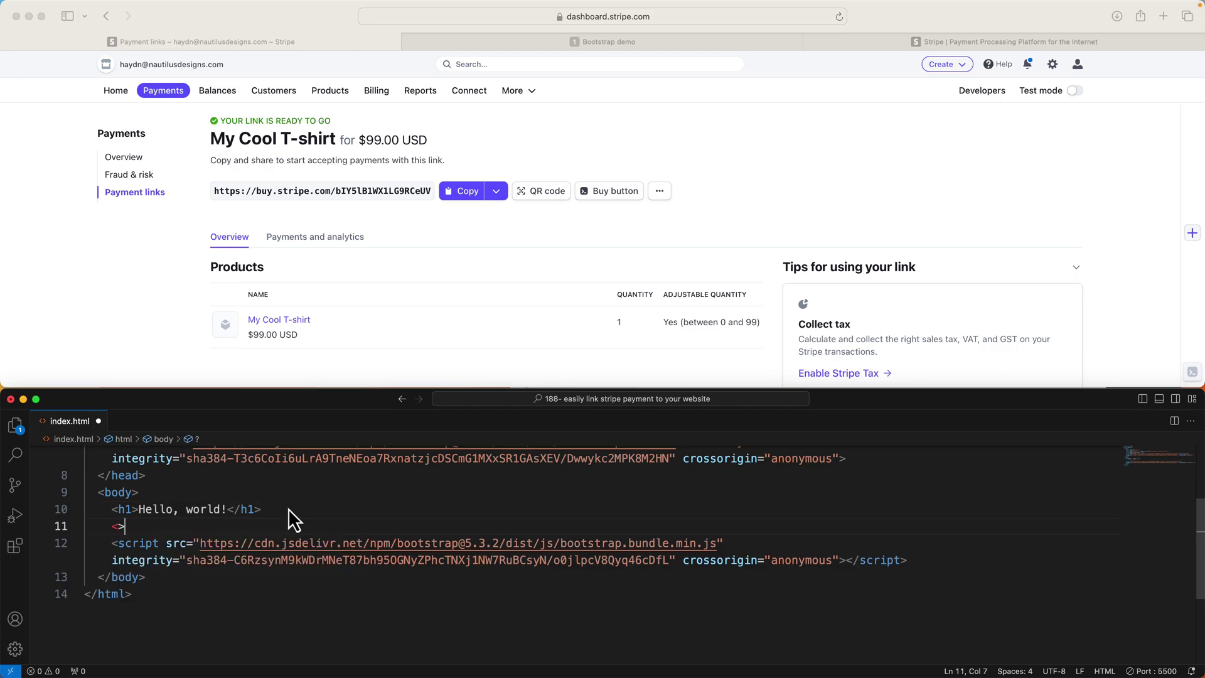
key(BackSpace)
text(p>)
key(Return)
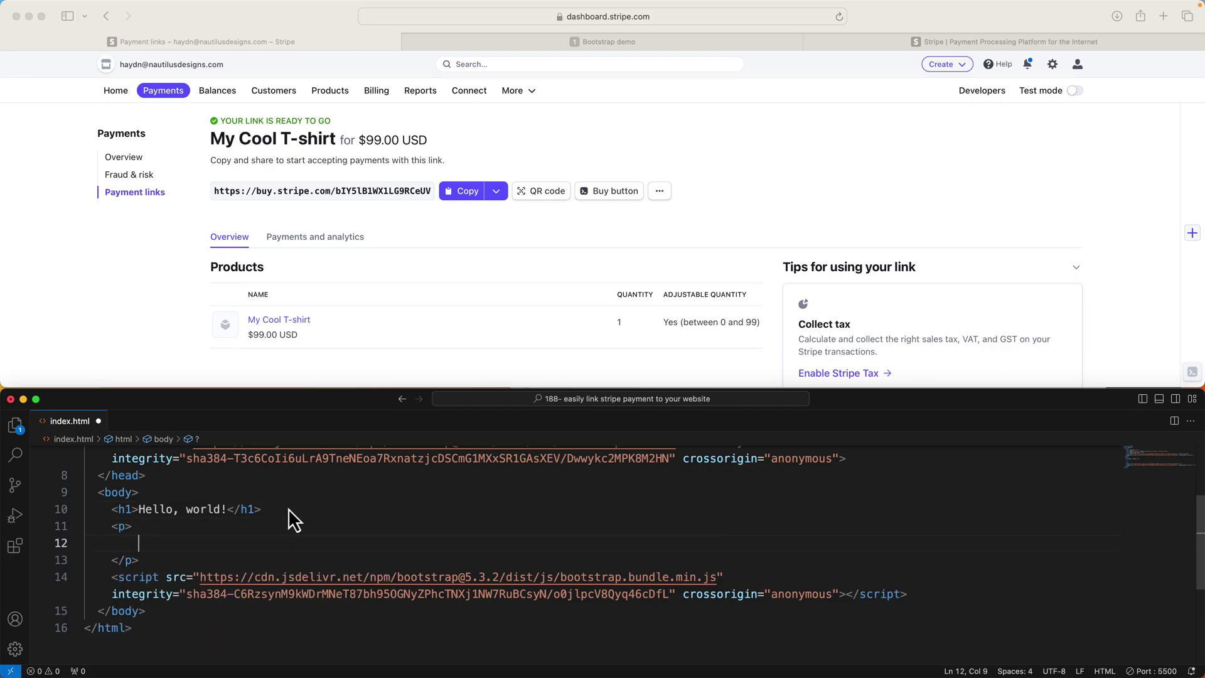
text(Buy my )
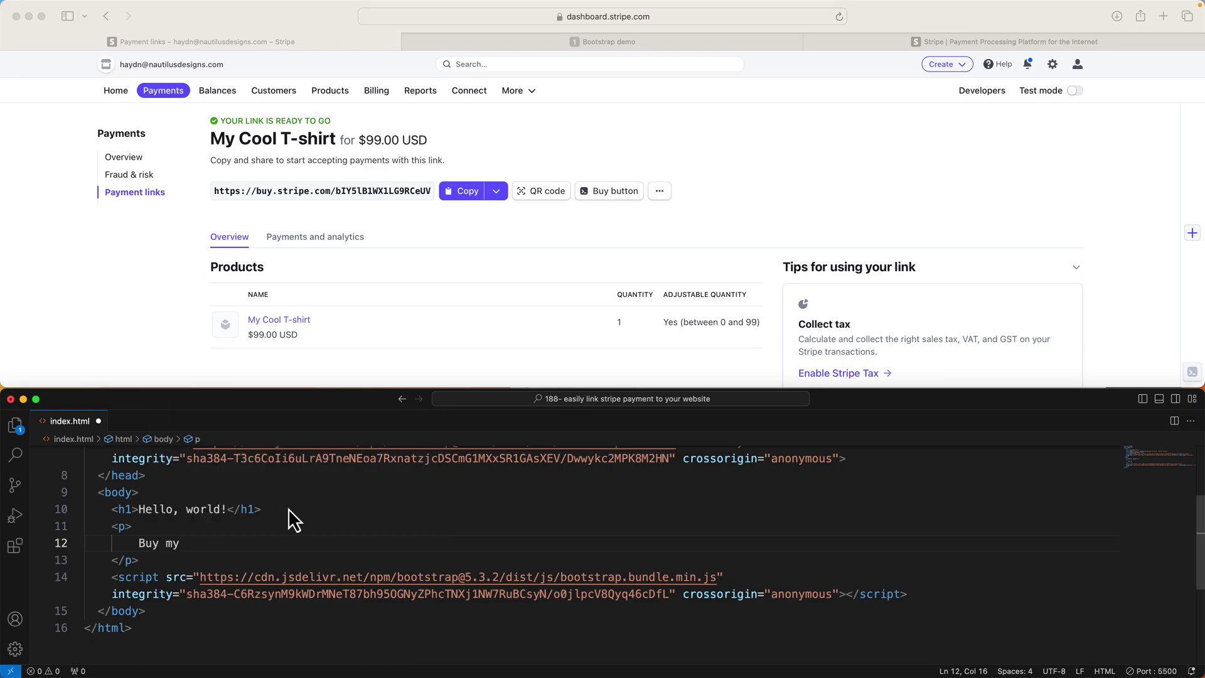
text(T-shirt)
Fill the paragraph with Buy my T-shirt and the pasted URL, save, and view the demo page
key(Tab)
key(super+z)
key(Return)
key(super+v)
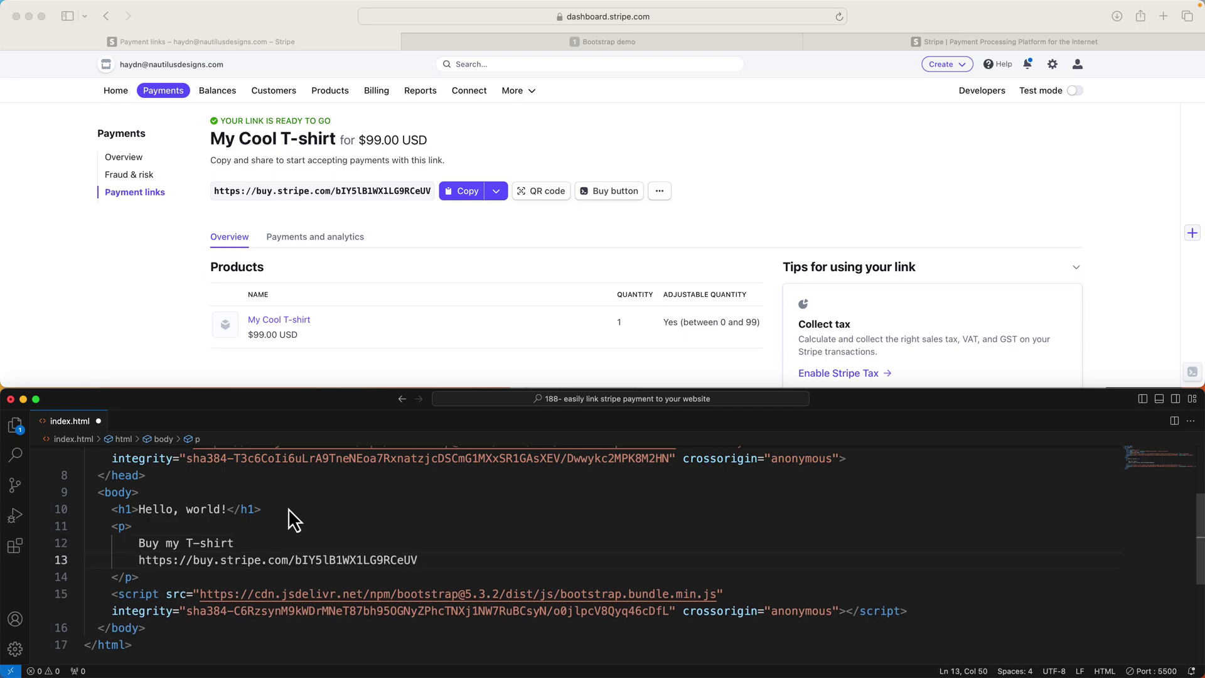
key(super+s)
click(575, 37)
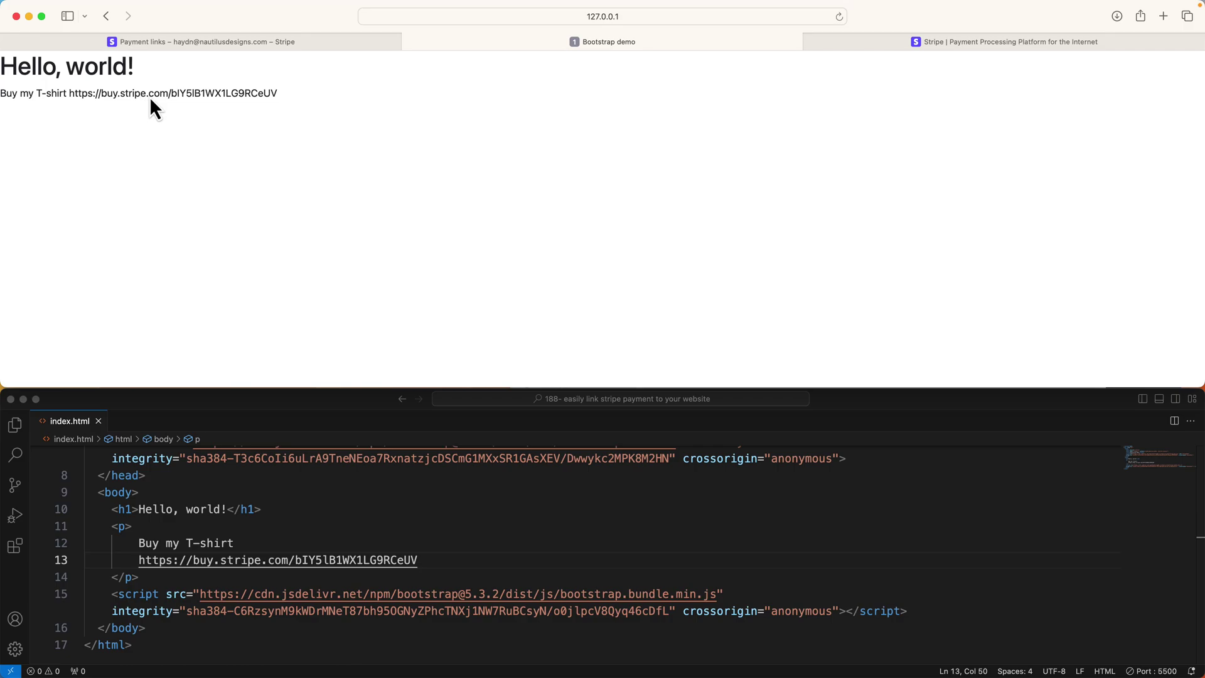
Replace the raw URL on line 13 with an <a> tag whose href is the Stripe payment link
click(227, 531)
drag(433, 561, 135, 566)
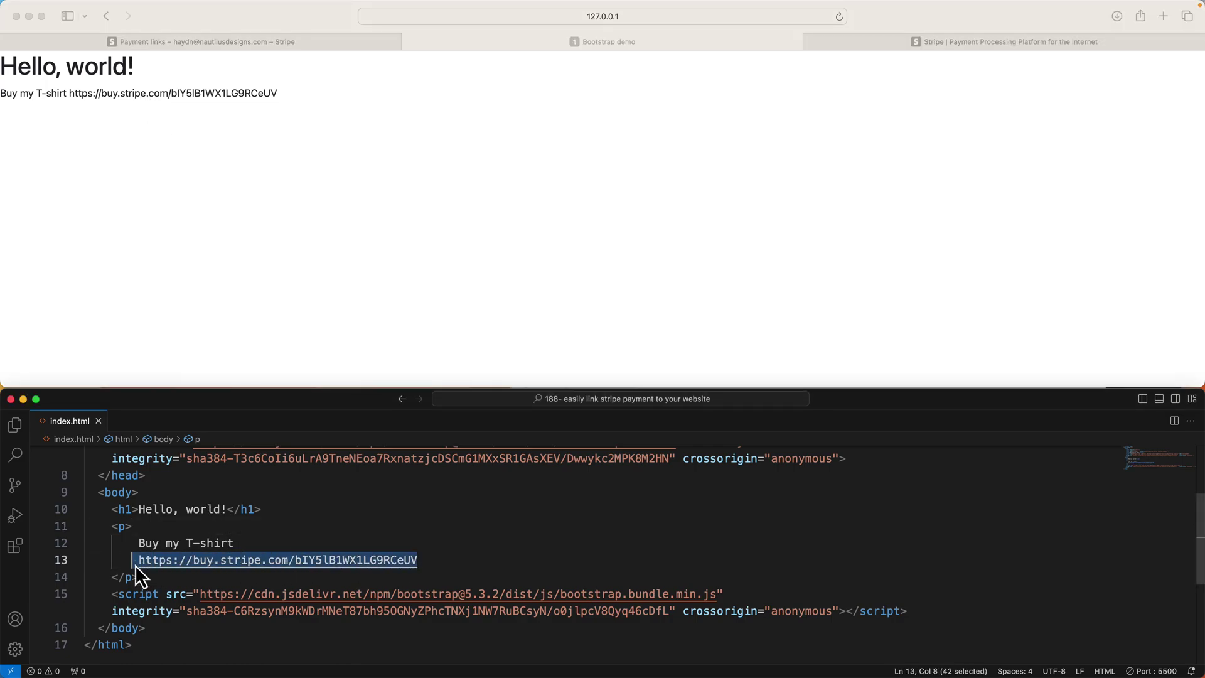
key(BackSpace)
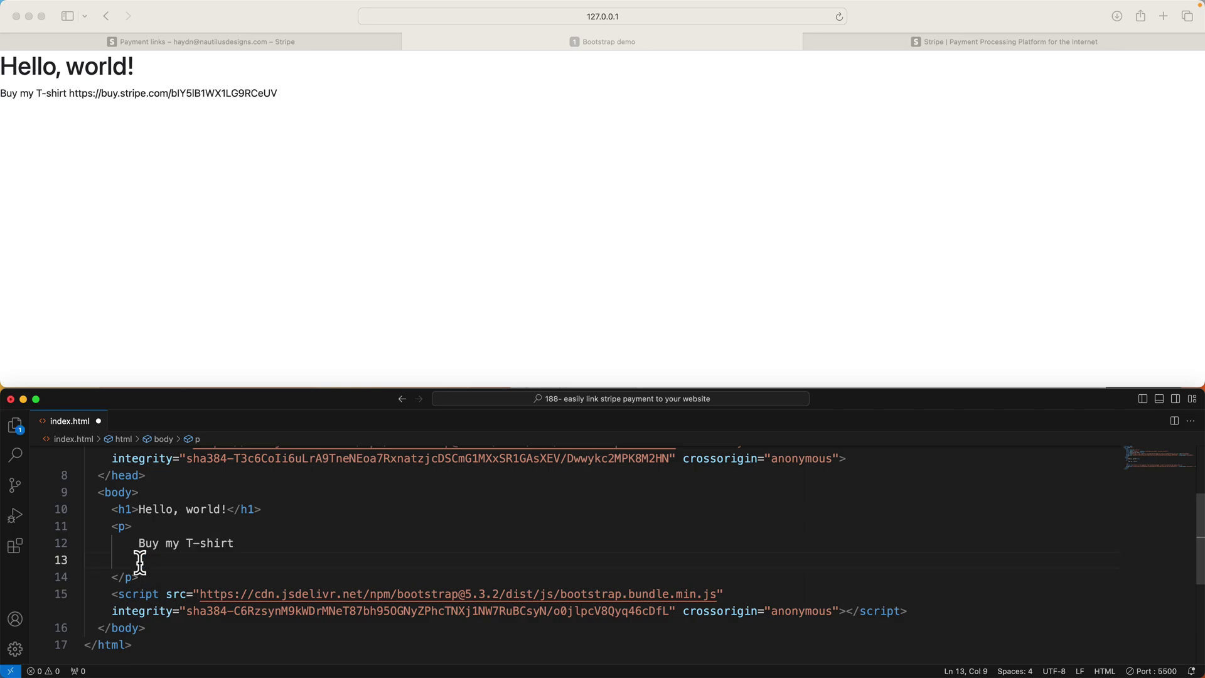
text(<a )
text(href)
key(Return)
key(super+v)
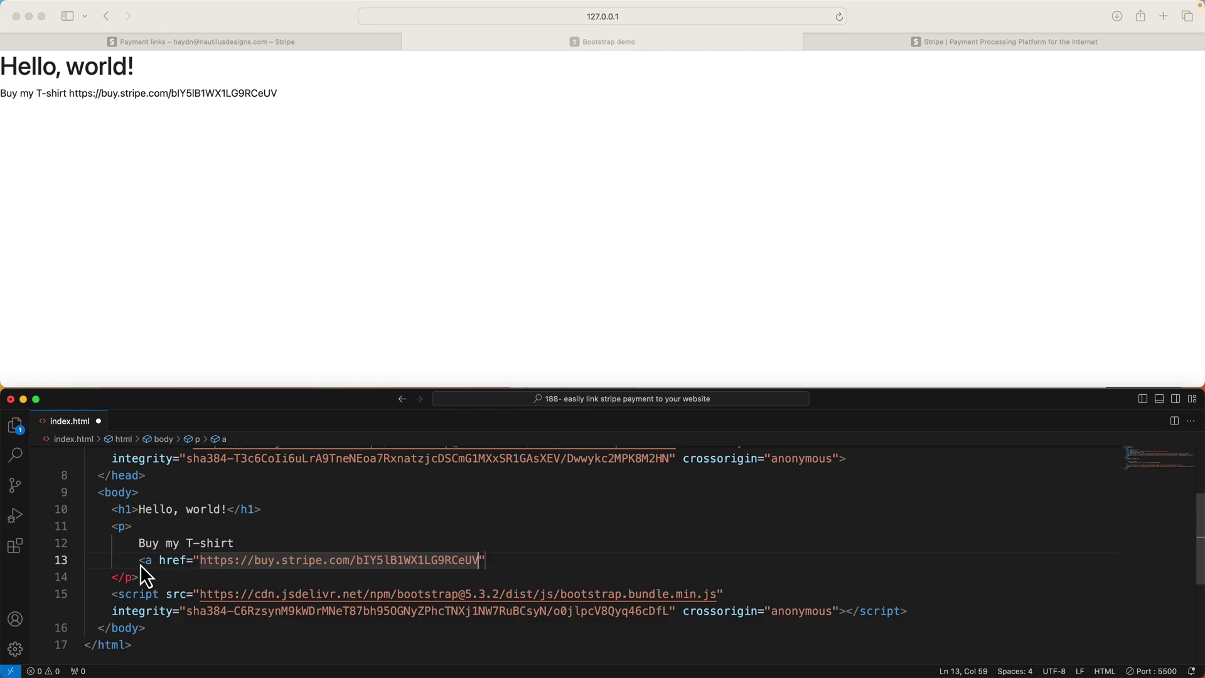
key(Right)
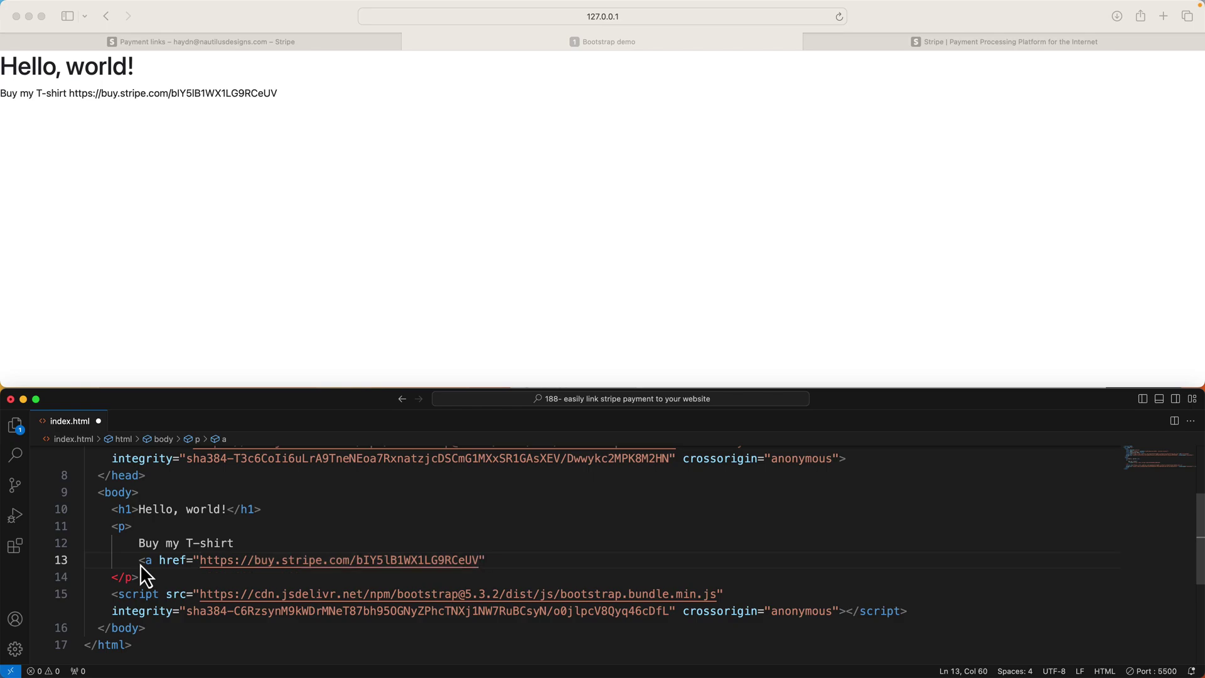
text(></a>)
Move Buy my T-shirt inside the link tags, save, and view the page in the browser
drag(139, 545, 252, 546)
key(ctrl+x)
click(493, 563)
key(super+v)
key(super+s)
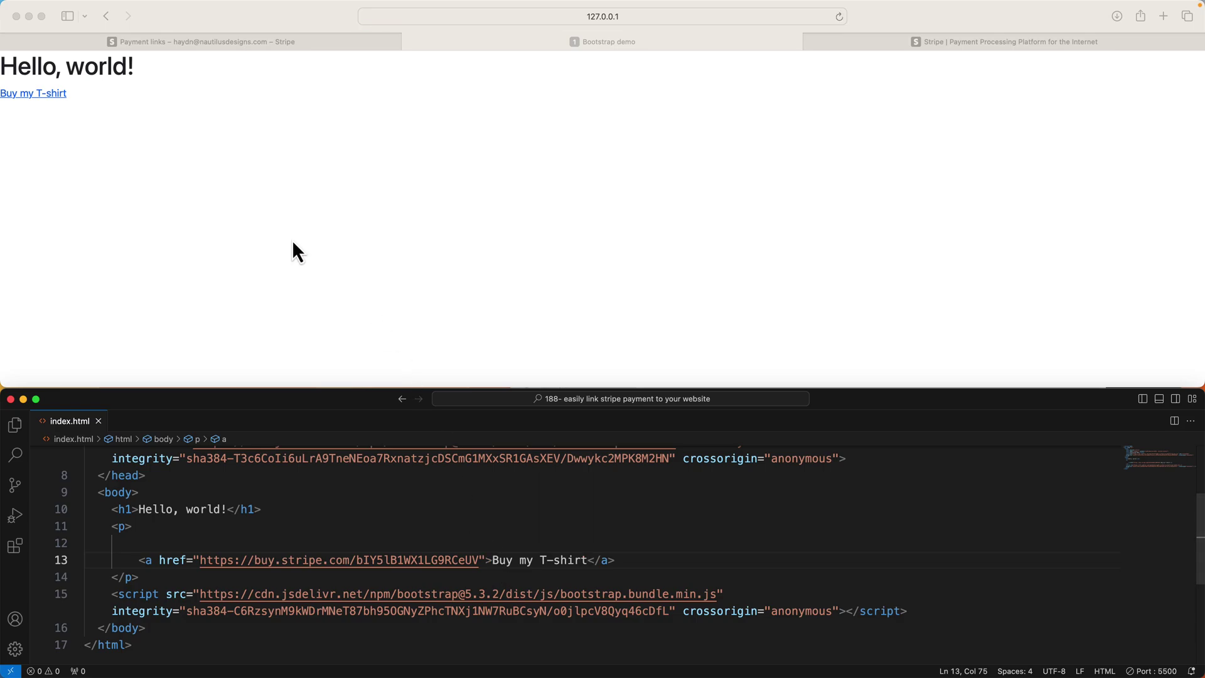
click(293, 244)
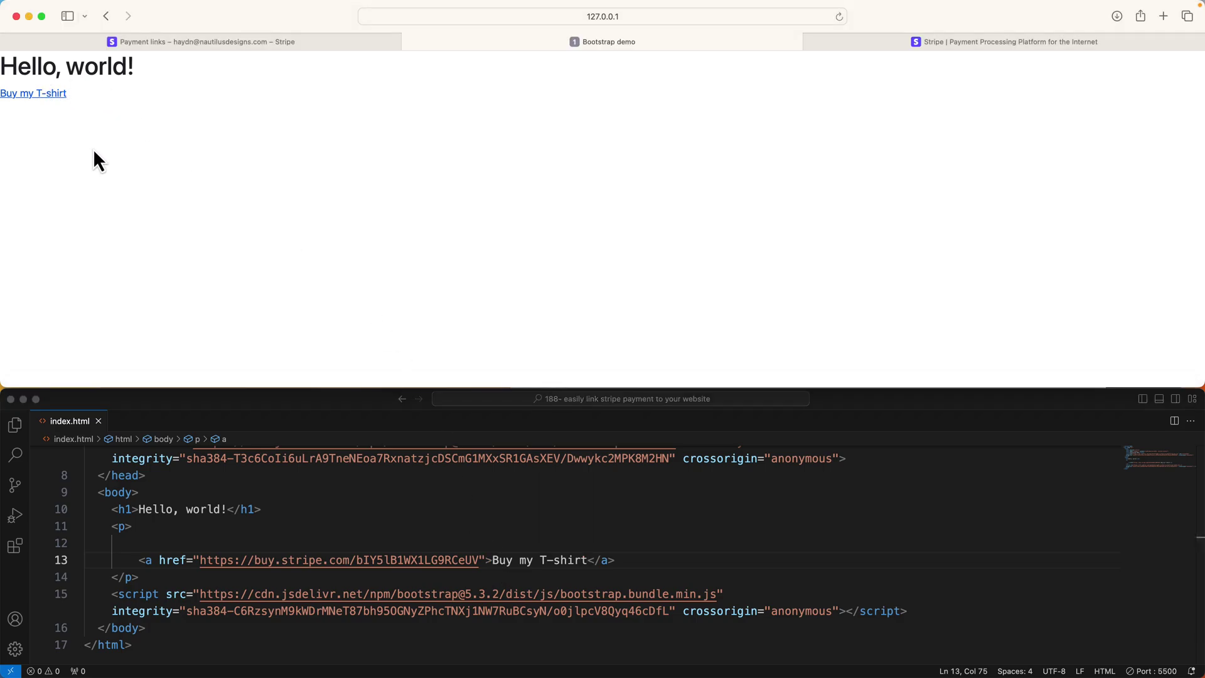
Follow the Buy my T-shirt link to Checkout and set quantity 98 for a $9,702.00 total
super+click(56, 97)
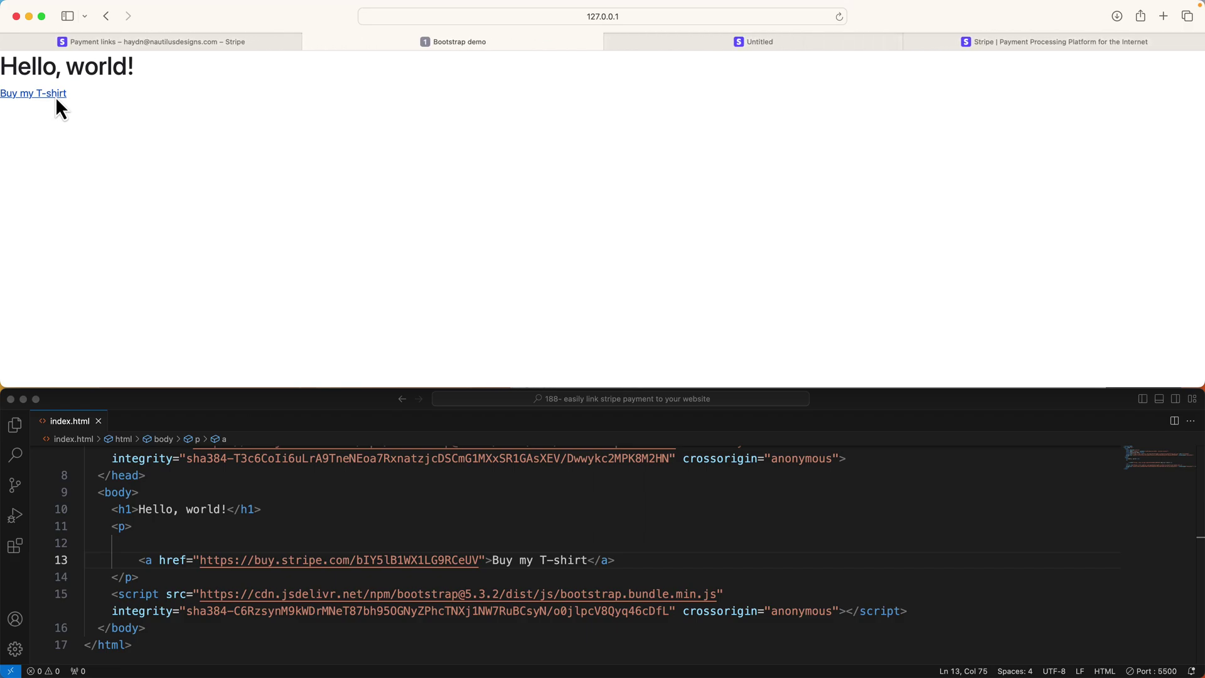
click(779, 44)
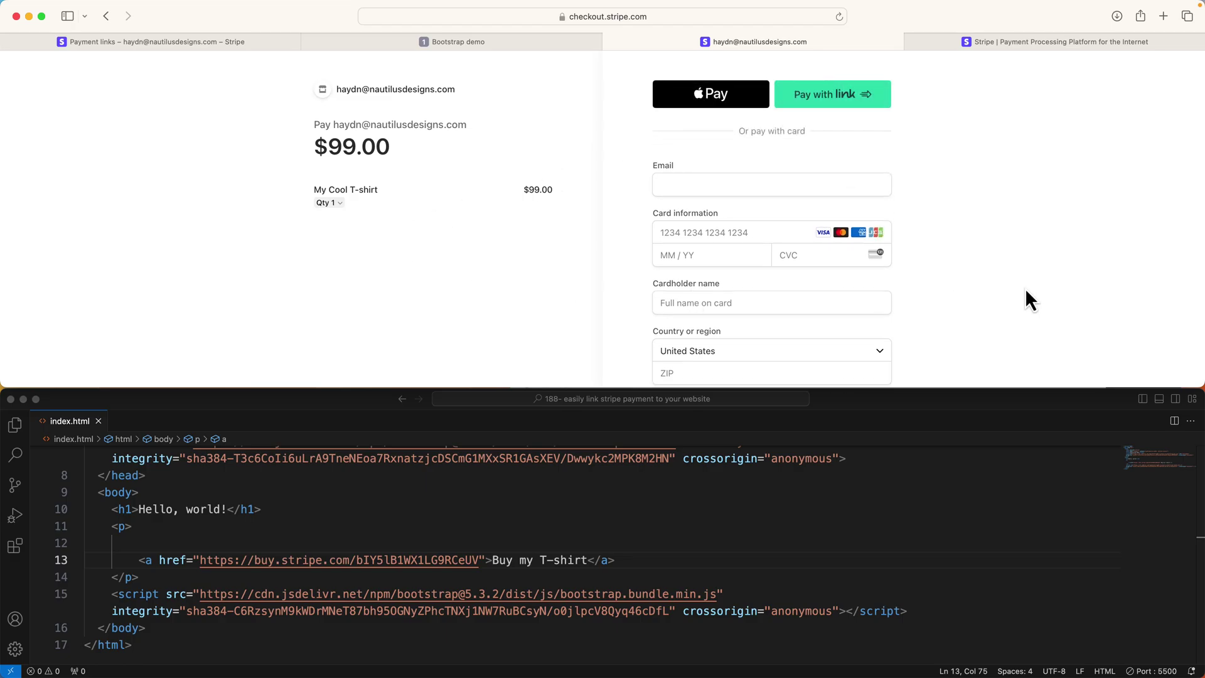
click(324, 204)
double_click(618, 217)
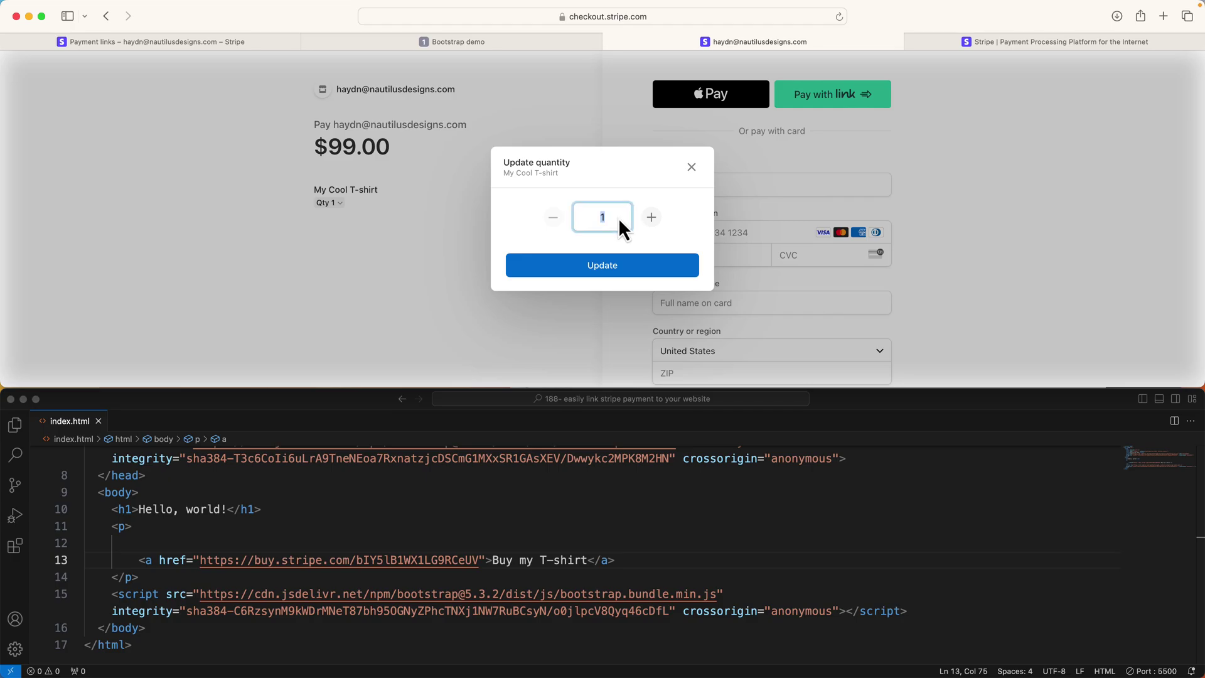
text(8)
click(620, 269)
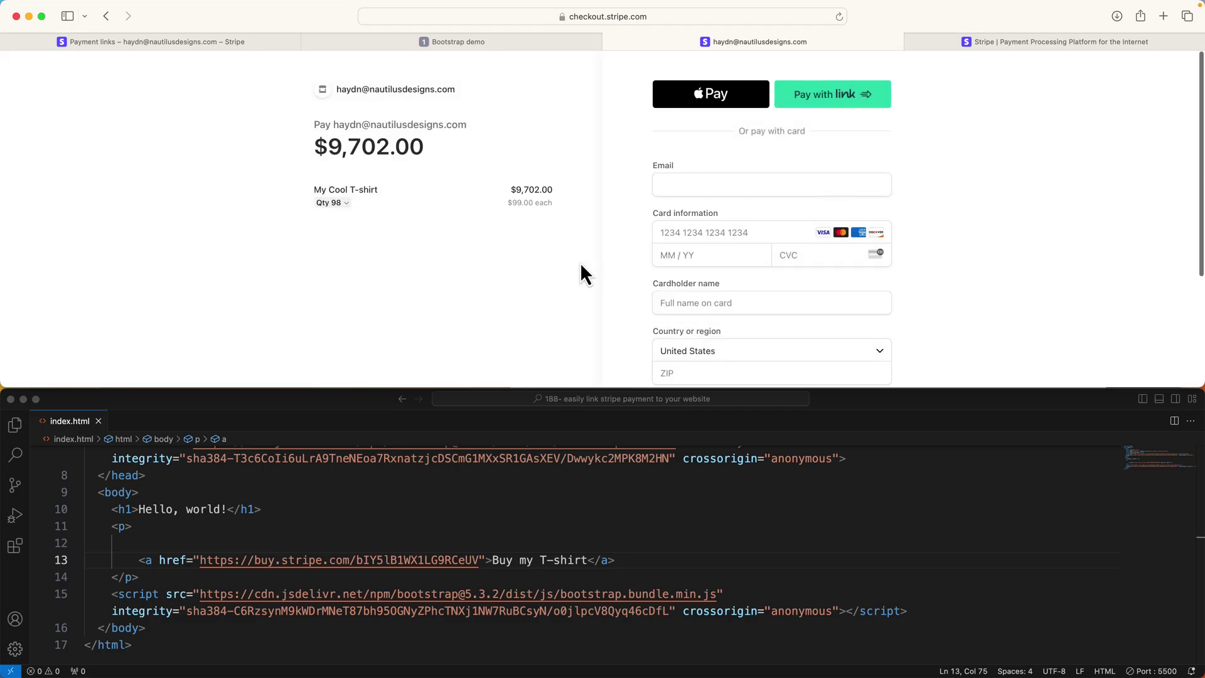
scroll(580, 263, down, 2)
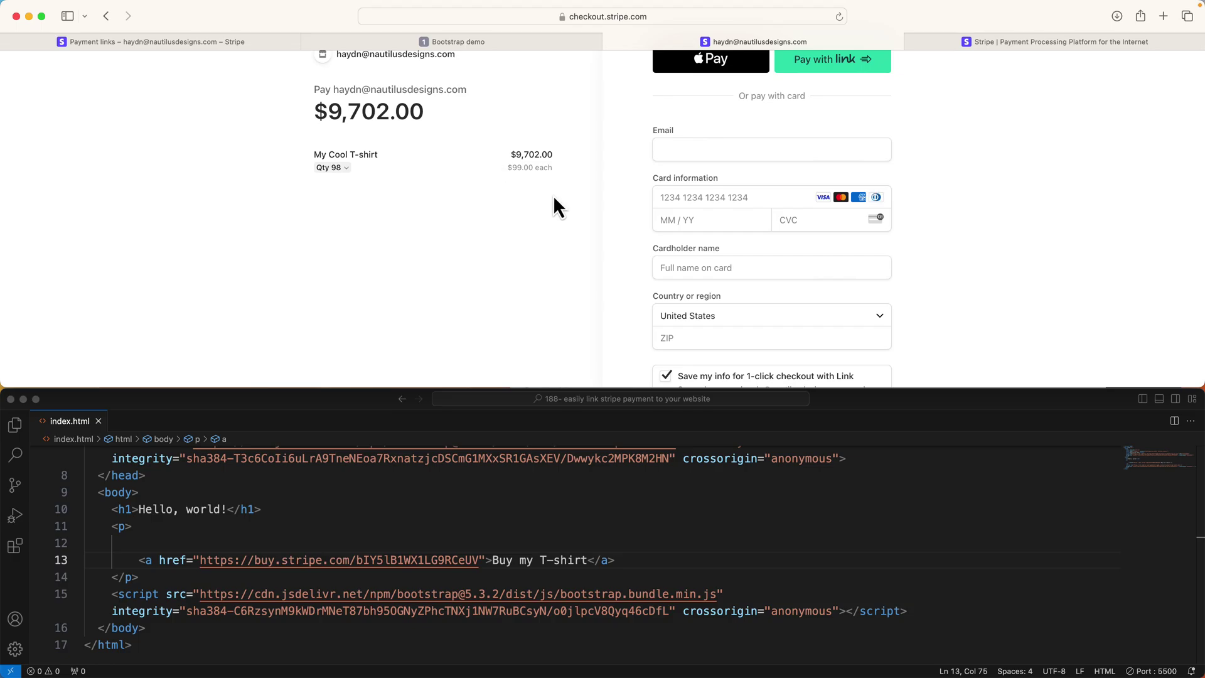
scroll(572, 199, up, 2)
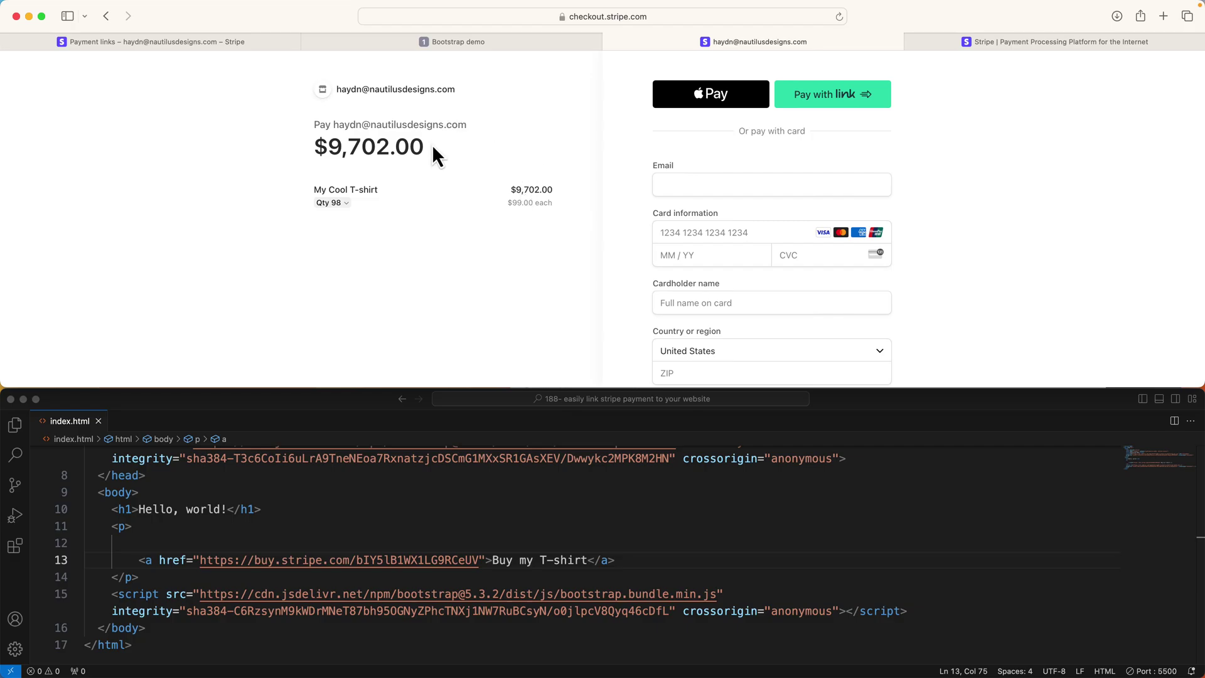
click(266, 46)
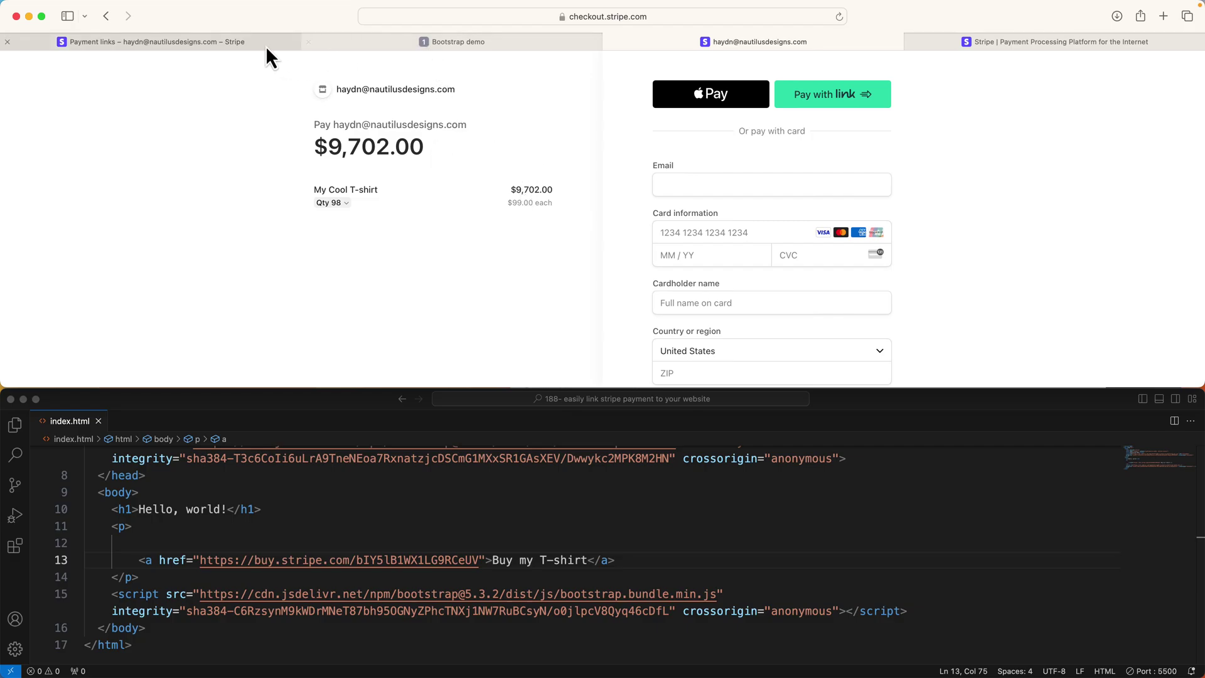
Back in Checkout, raise the My Cool T-shirt quantity to 99 for a $9,801.00 total
click(381, 45)
click(357, 509)
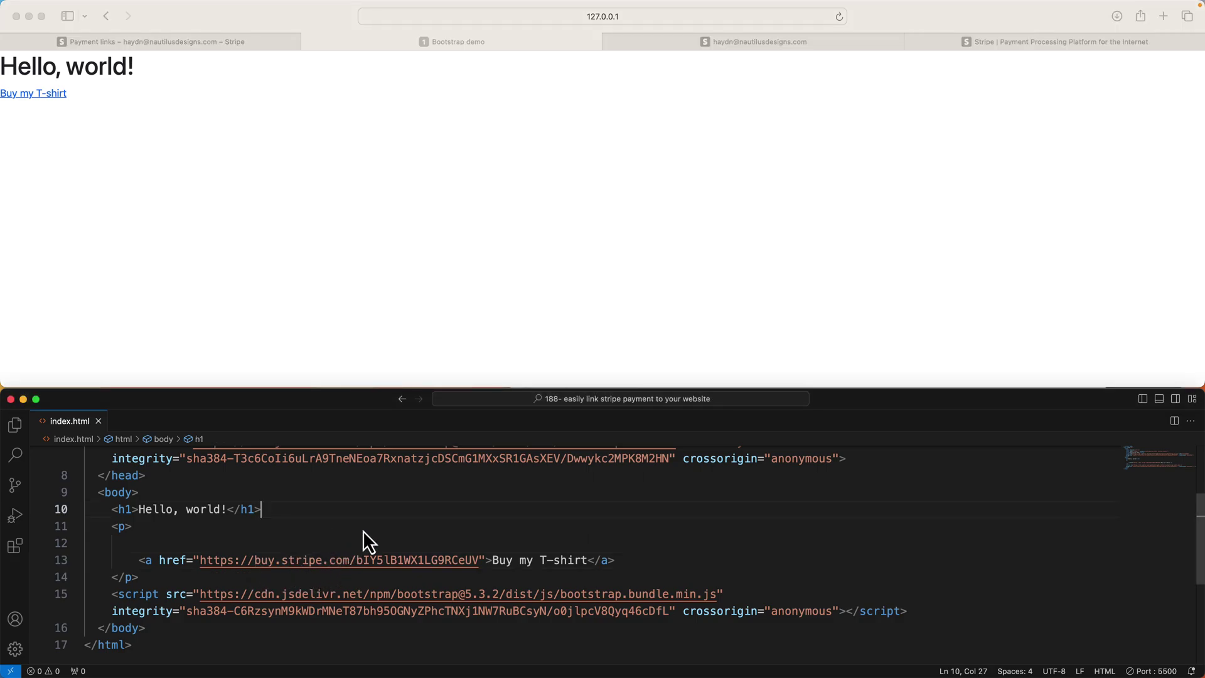
click(660, 124)
click(689, 42)
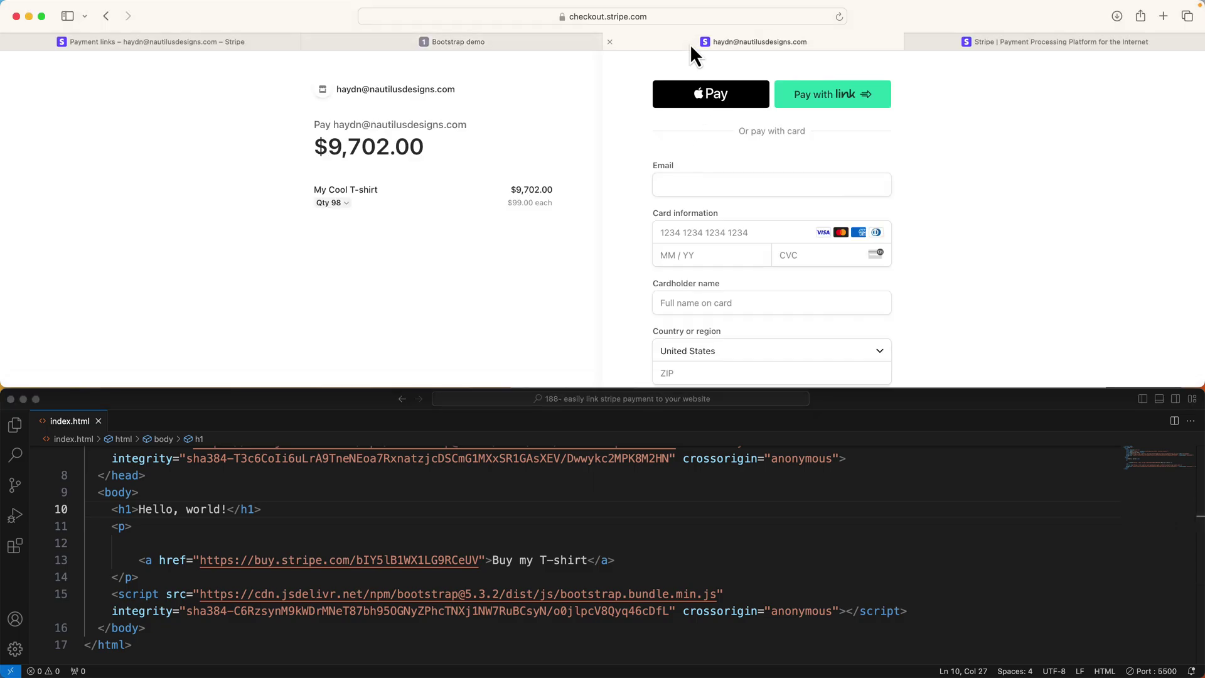
click(329, 204)
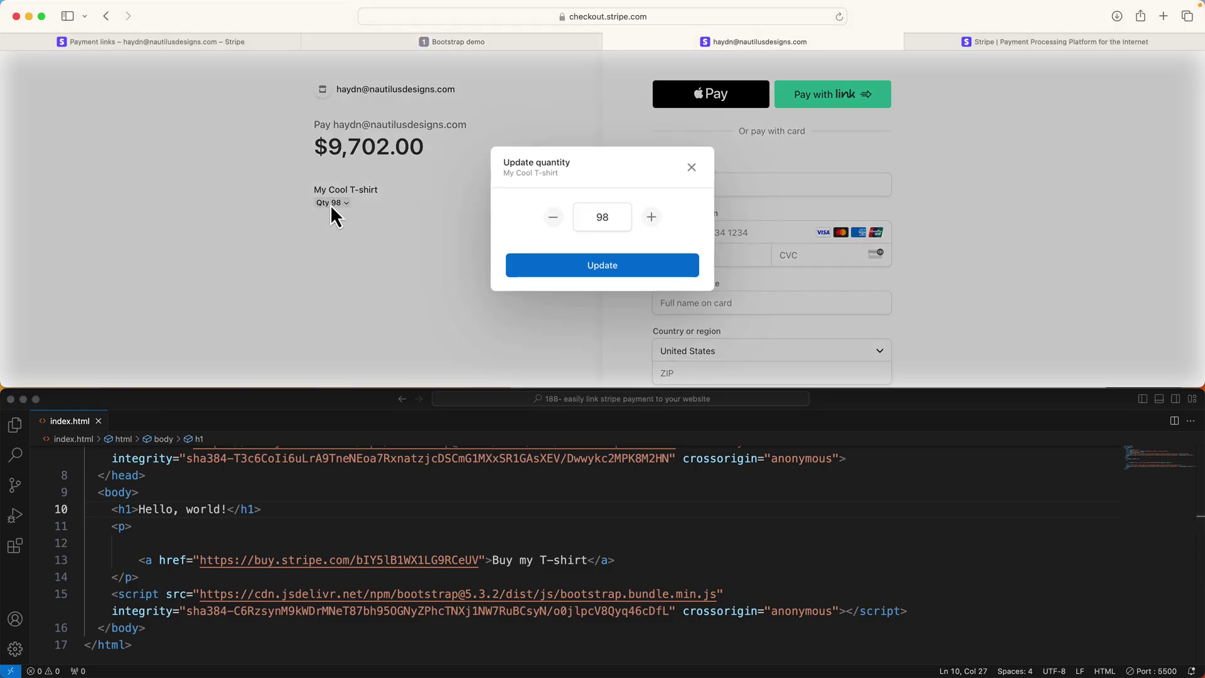
click(613, 267)
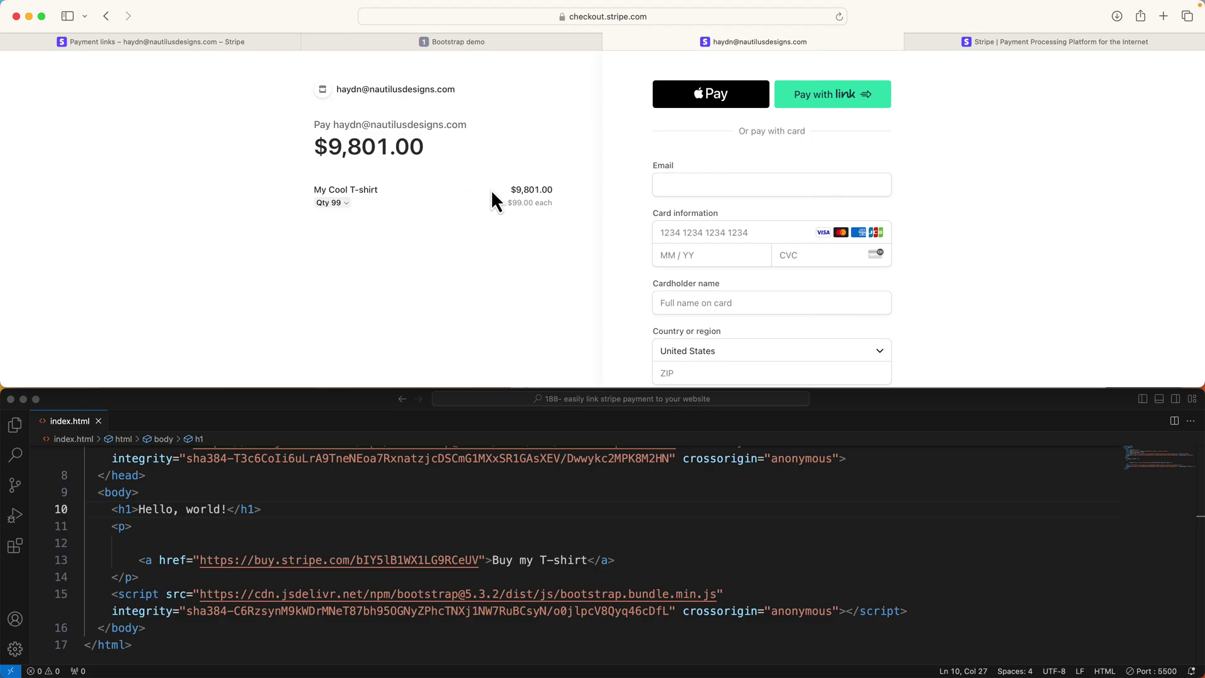
scroll(627, 217, down, 2)
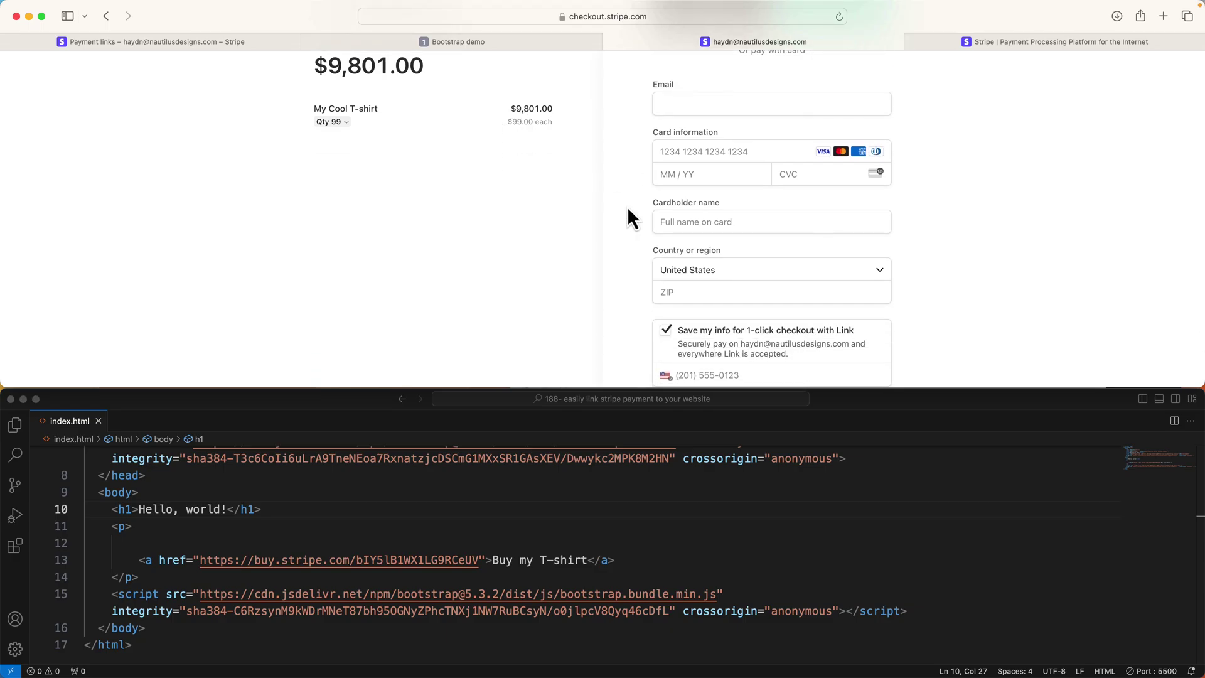
scroll(628, 209, up, 2)
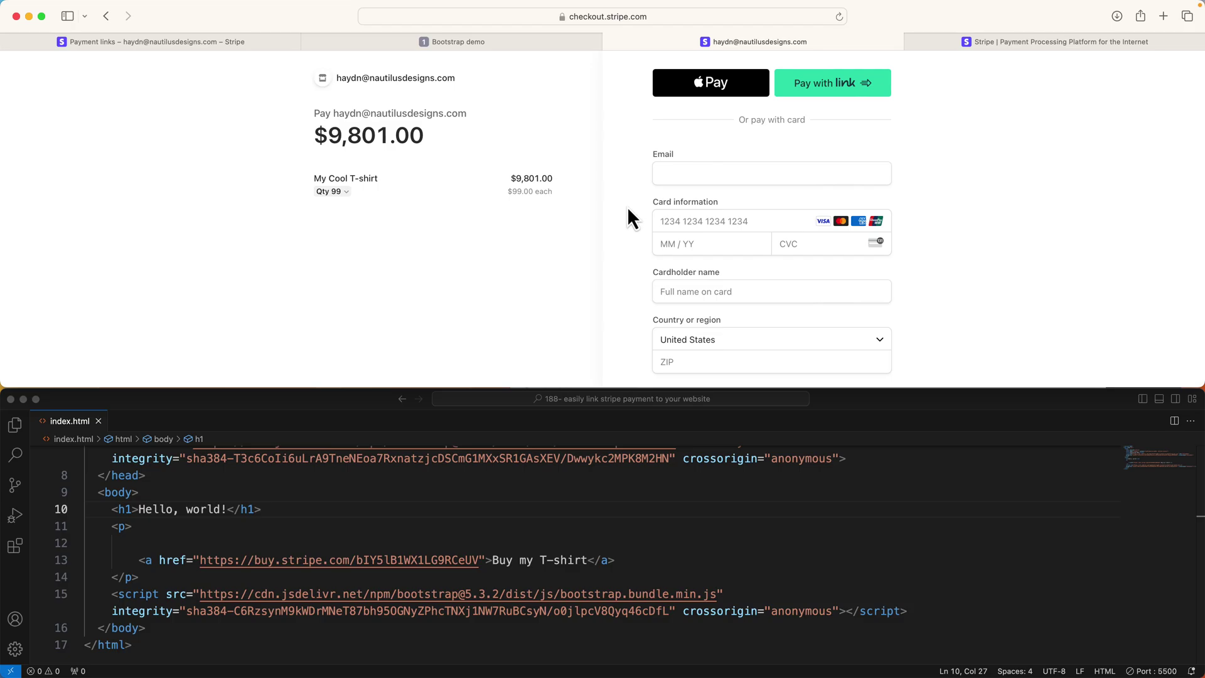